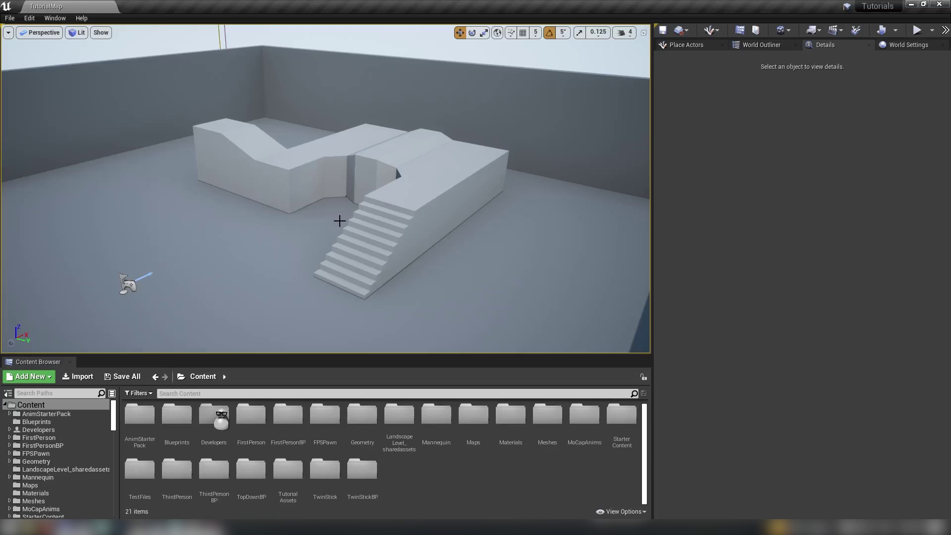
Enable Show FPS in the viewport options and look around the ramps and stairs.
{"action": "left_click_drag", "start_coordinate": [270, 257], "coordinate": [314, 225]}
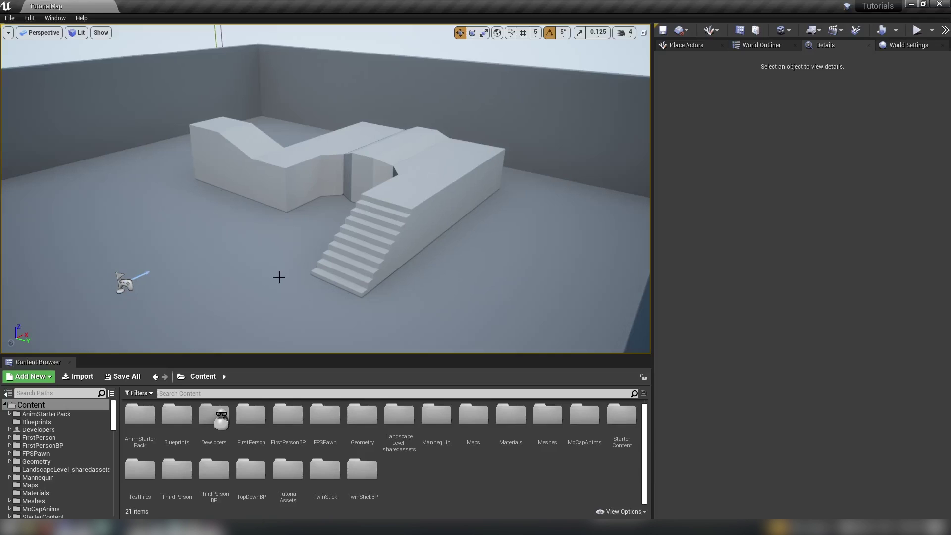
{"action": "mouse_move", "coordinate": [361, 304]}
{"action": "right_mouse_down"}
{"action": "mouse_move", "coordinate": [373, 300]}
{"action": "mouse_move", "coordinate": [361, 303]}
{"action": "right_mouse_up"}
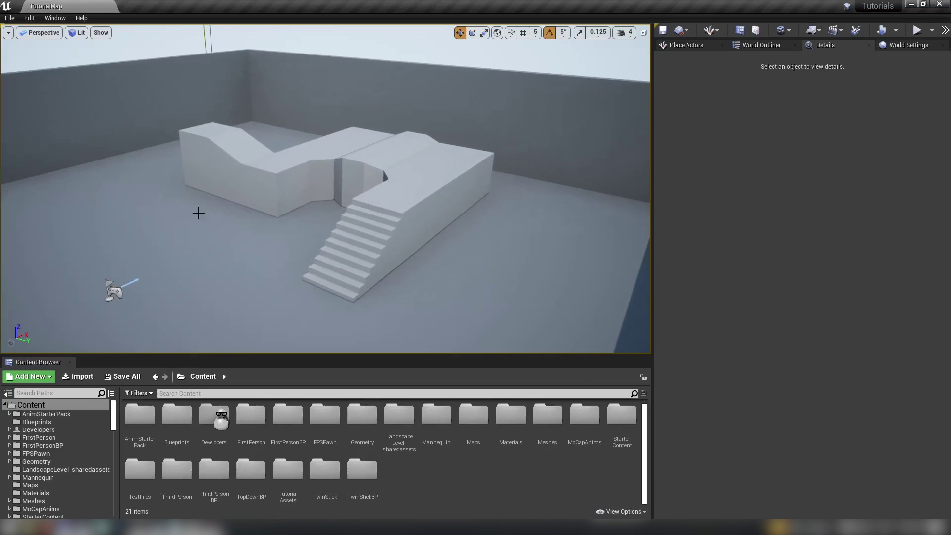
{"action": "left_click", "coordinate": [8, 33]}
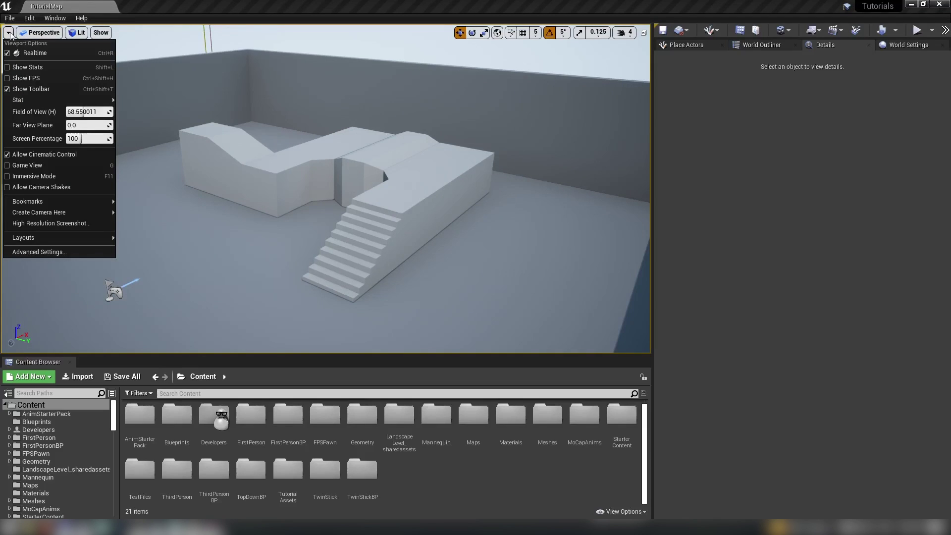
{"action": "mouse_move", "coordinate": [19, 102]}
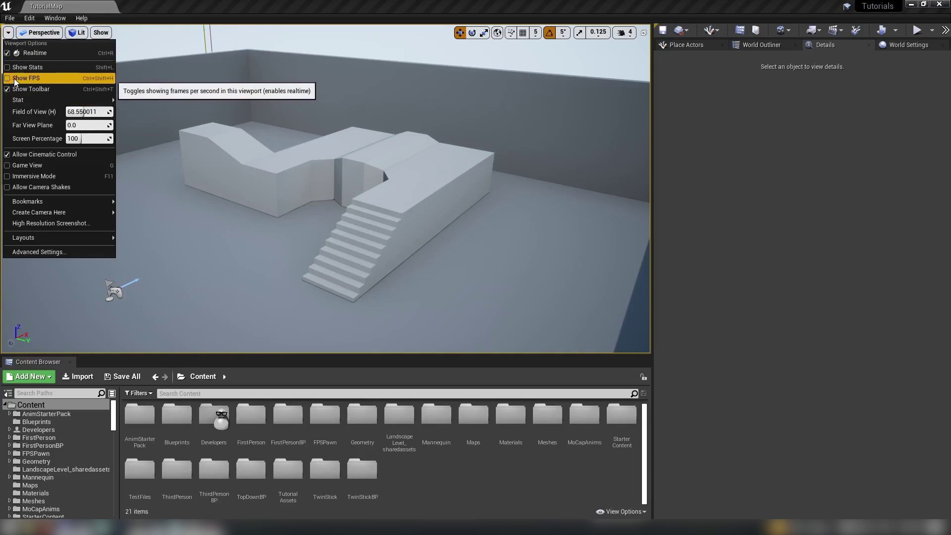
{"action": "left_click", "coordinate": [19, 79]}
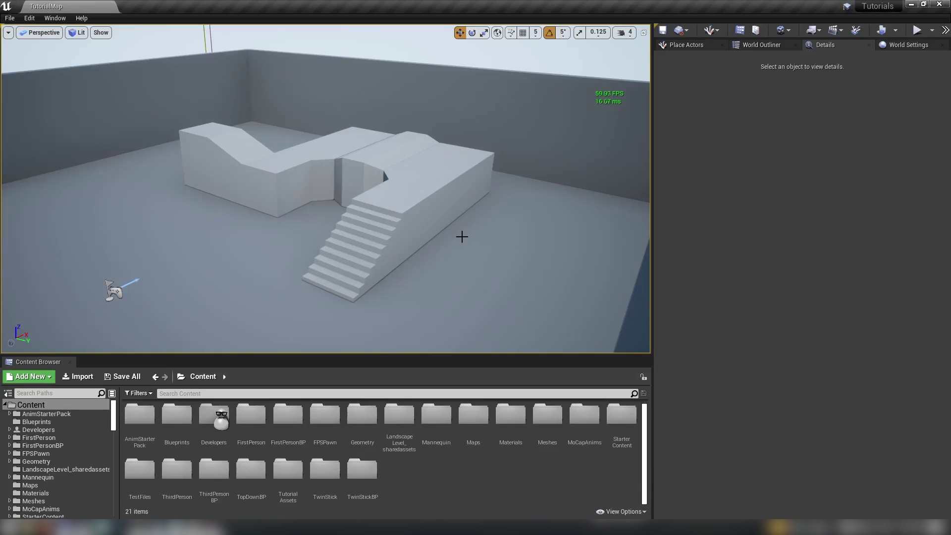
{"action": "right_click_drag", "start_coordinate": [461, 236], "coordinate": [599, 132]}
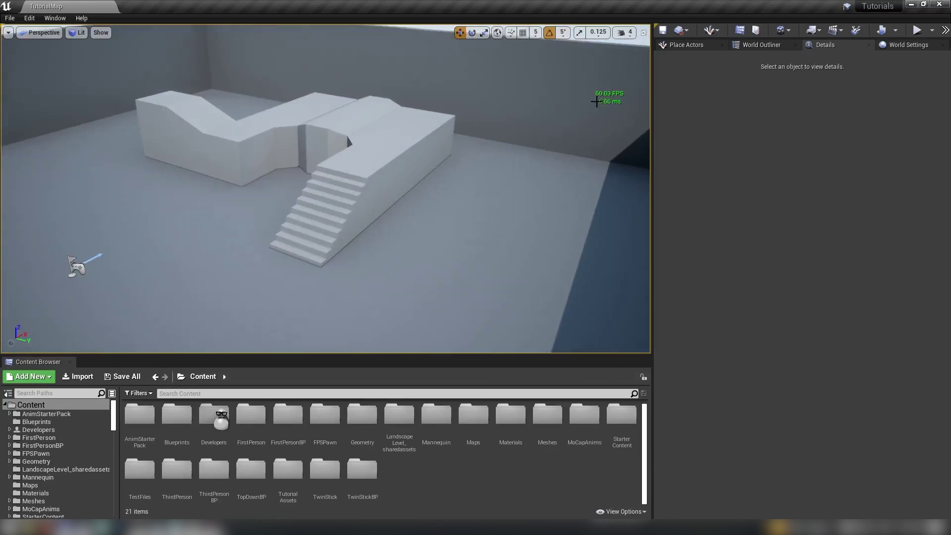
{"action": "right_click_drag", "start_coordinate": [524, 172], "coordinate": [563, 107]}
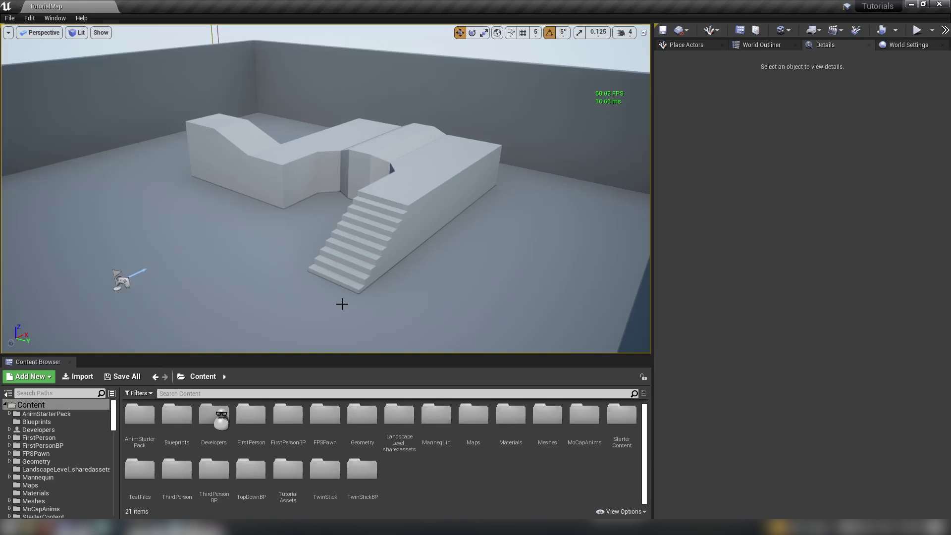
{"action": "right_click_drag", "start_coordinate": [342, 305], "coordinate": [313, 257]}
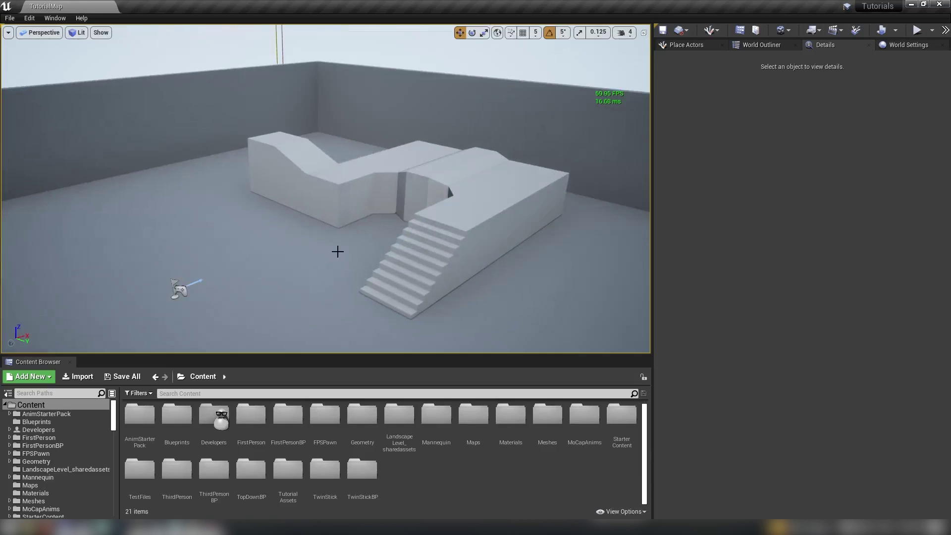
Cap the editor frame rate using the console command t.MaxFPS 60.
{"action": "key", "text": "grave"}
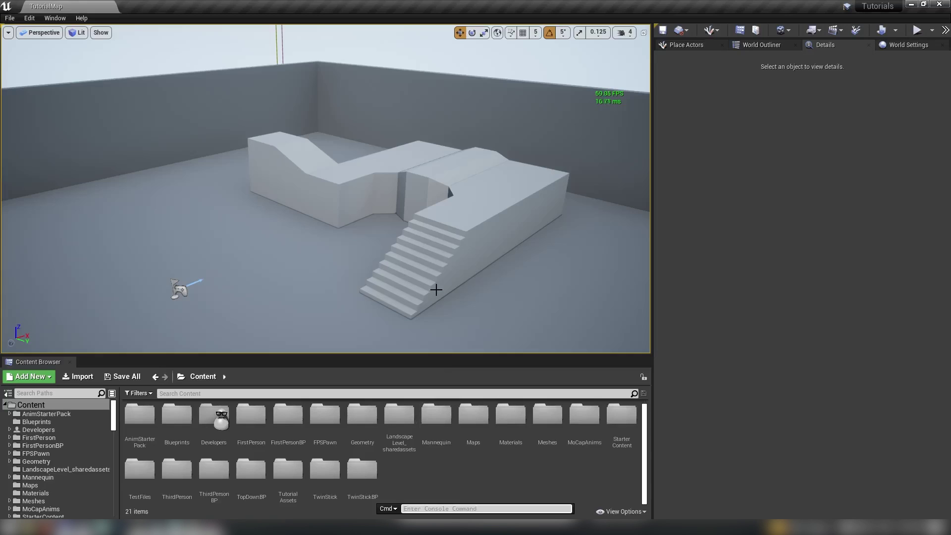
{"action": "key", "text": "grave"}
{"action": "type", "text": "t.MaxFPS"}
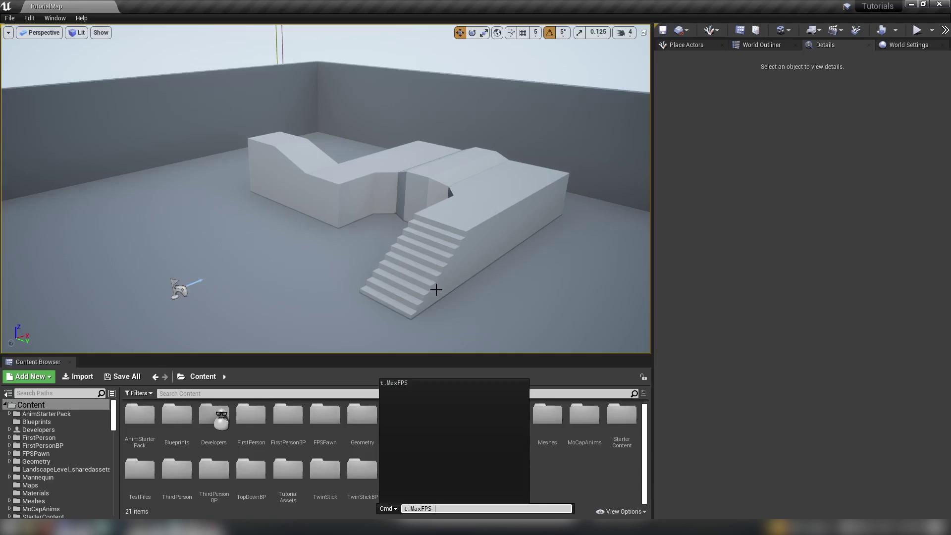
{"action": "type", "text": " 60"}
{"action": "key", "text": "Return"}
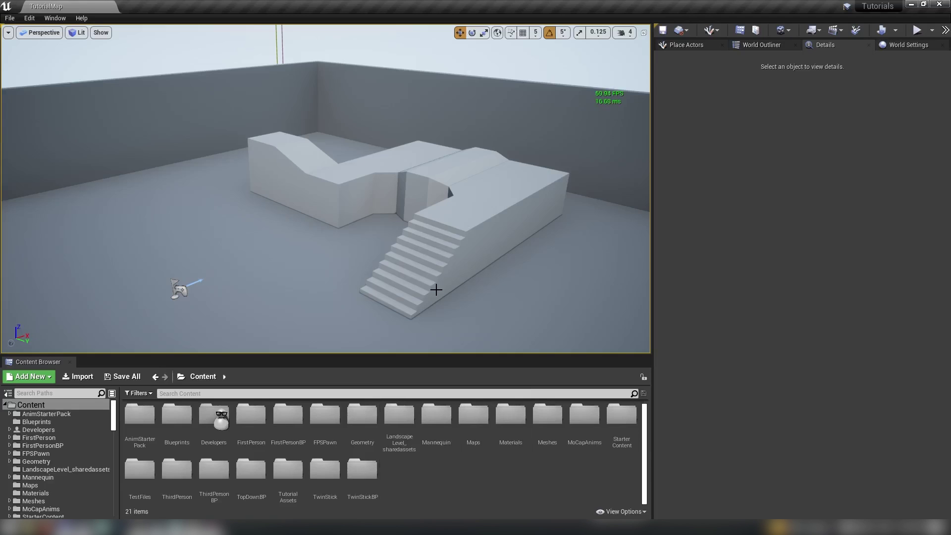
{"action": "mouse_move", "coordinate": [436, 289]}
{"action": "right_mouse_down"}
{"action": "mouse_move", "coordinate": [496, 282]}
{"action": "mouse_move", "coordinate": [436, 293]}
{"action": "right_mouse_up"}
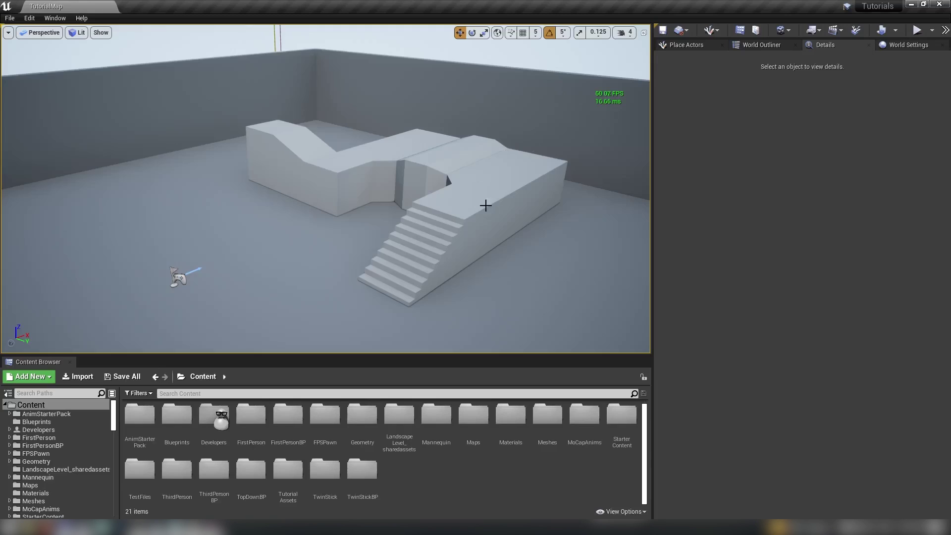
{"action": "right_click_drag", "start_coordinate": [486, 205], "coordinate": [471, 214]}
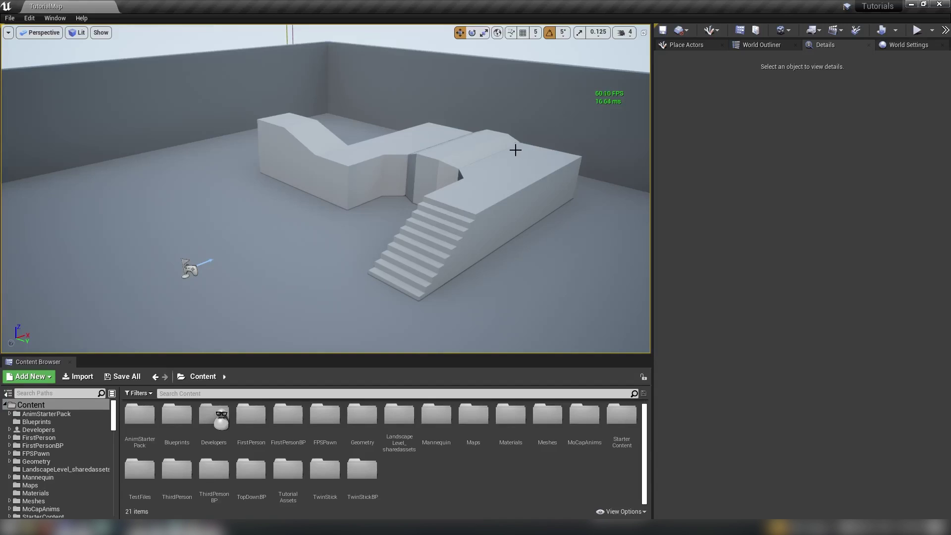
Enable Forward Shading under Engine > Rendering in Project Settings.
{"action": "left_click", "coordinate": [30, 19]}
{"action": "left_click", "coordinate": [63, 148]}
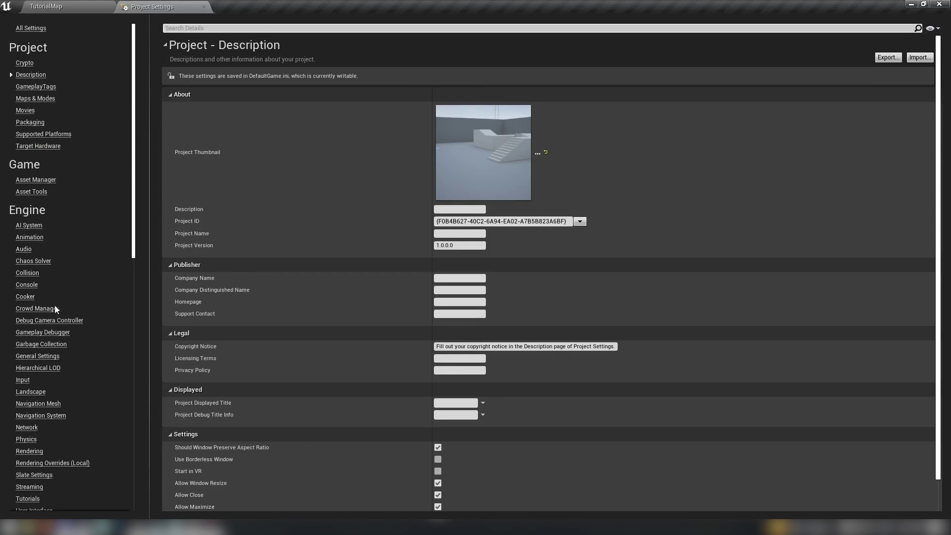
{"action": "scroll", "coordinate": [55, 305], "scroll_direction": "down", "scroll_amount": 3}
{"action": "left_click", "coordinate": [28, 340]}
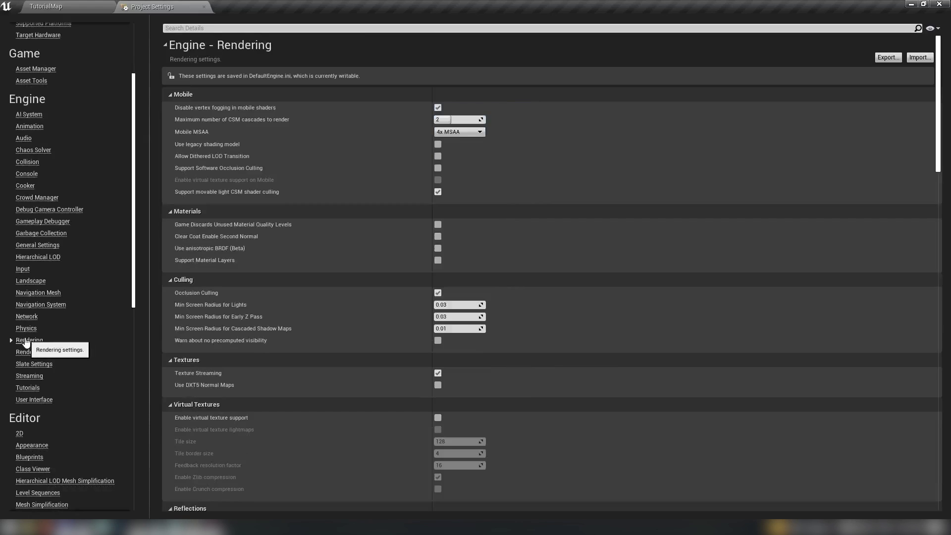
{"action": "scroll", "coordinate": [237, 326], "scroll_direction": "down", "scroll_amount": 8}
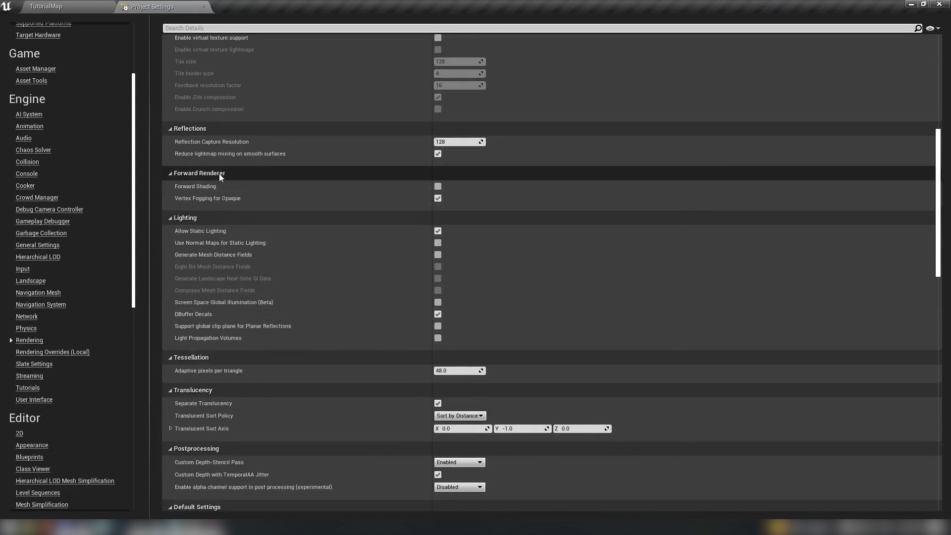
{"action": "mouse_move", "coordinate": [188, 189]}
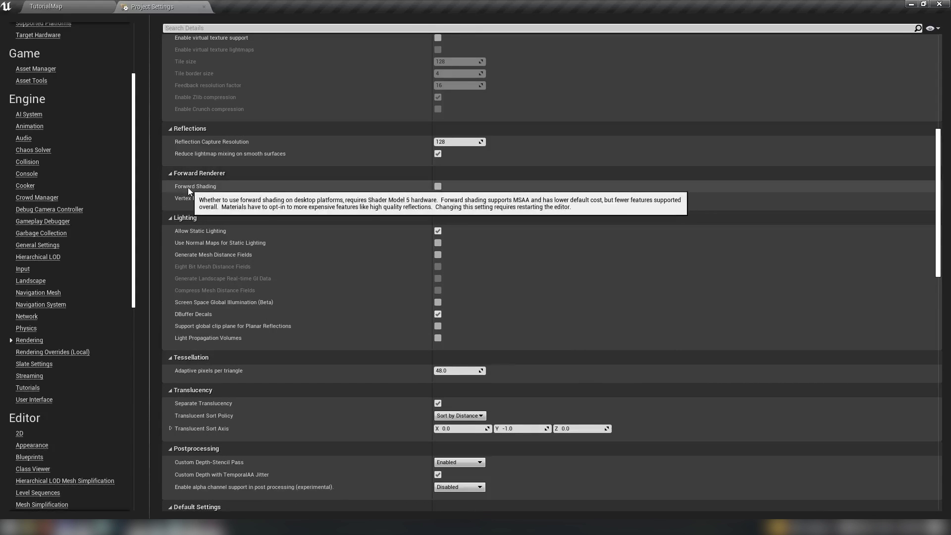
{"action": "left_click", "coordinate": [437, 187]}
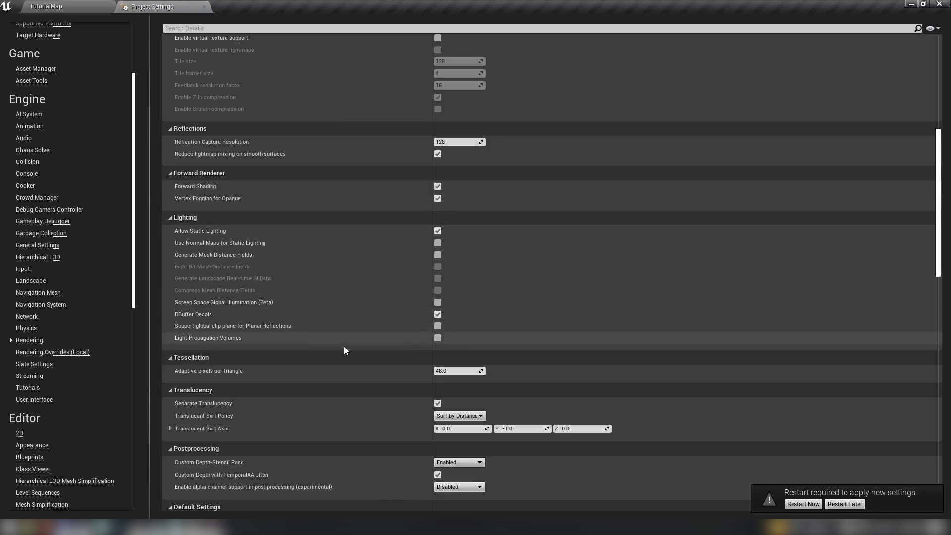
Turn off Bloom, Ambient Occlusion, Auto Exposure and Motion Blur in Default Settings.
{"action": "scroll", "coordinate": [344, 347], "scroll_direction": "down", "scroll_amount": 5}
{"action": "scroll", "coordinate": [344, 347], "scroll_direction": "down", "scroll_amount": 3}
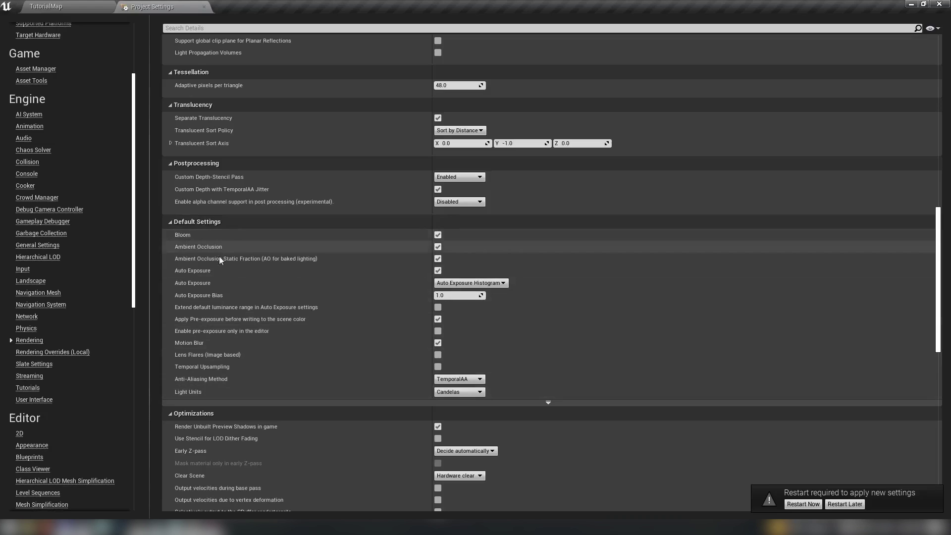
{"action": "left_click", "coordinate": [438, 234]}
{"action": "left_click", "coordinate": [438, 247]}
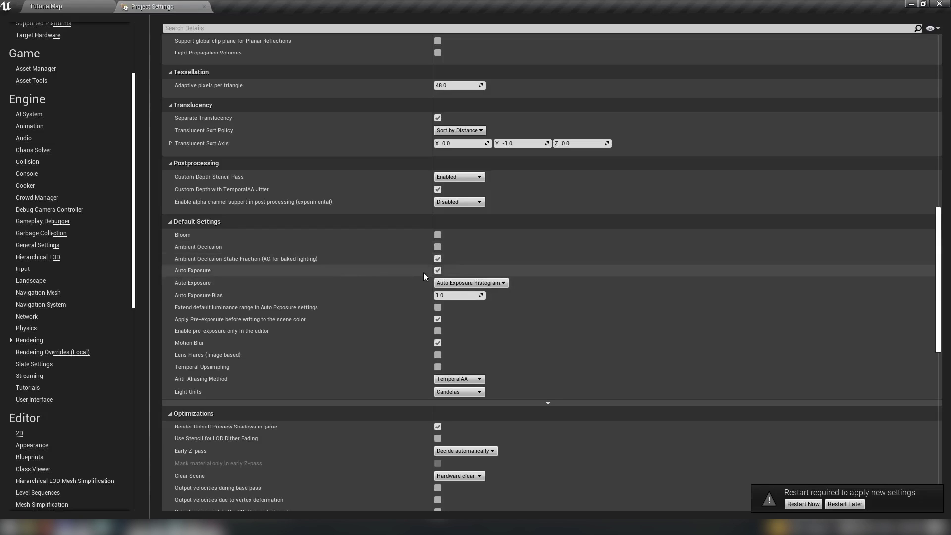
{"action": "left_click", "coordinate": [438, 271]}
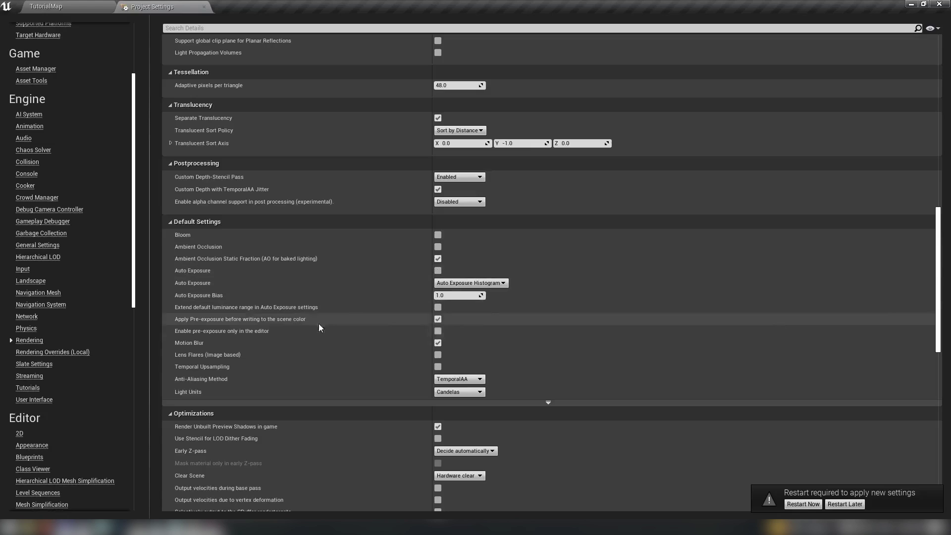
{"action": "left_click", "coordinate": [438, 343]}
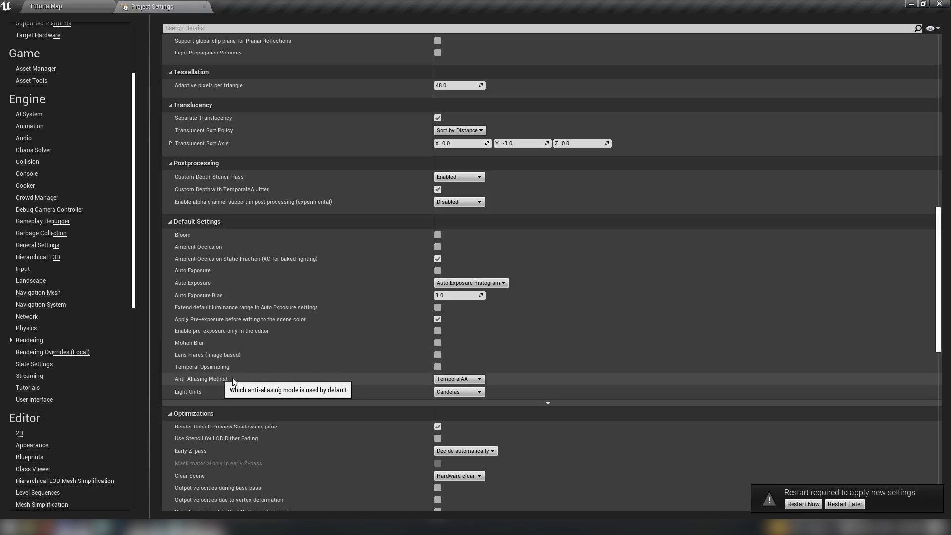
Set the Anti-Aliasing Method to MSAA.
{"action": "left_click", "coordinate": [458, 379]}
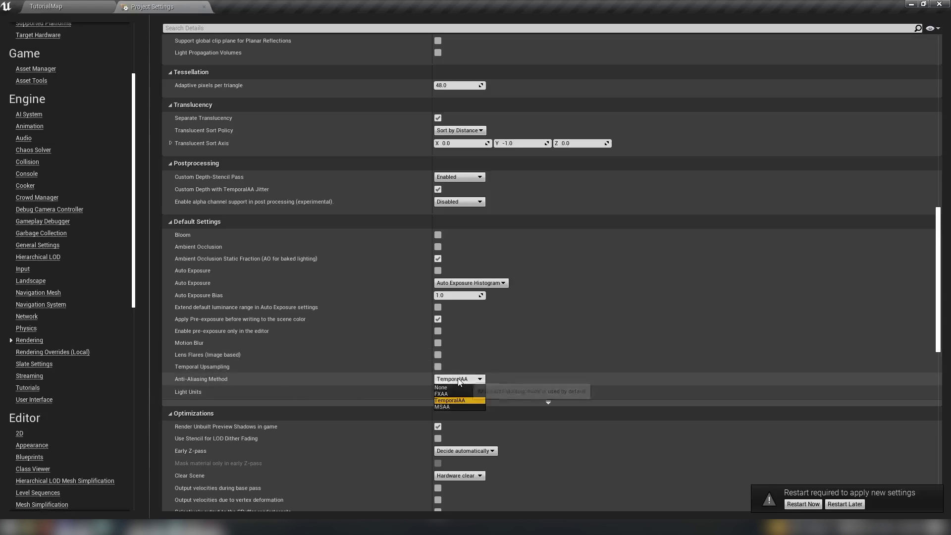
{"action": "left_click", "coordinate": [443, 407]}
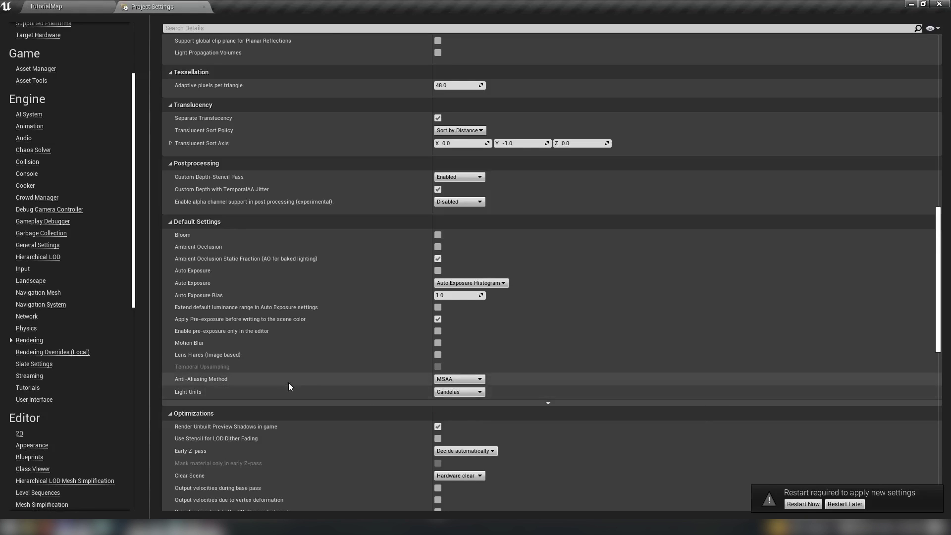
{"action": "scroll", "coordinate": [347, 368], "scroll_direction": "down", "scroll_amount": 4}
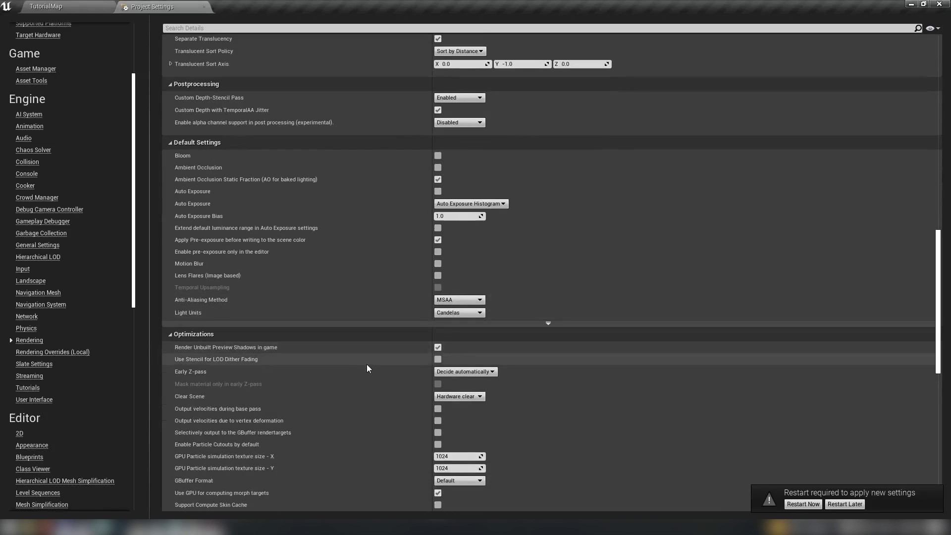
{"action": "scroll", "coordinate": [391, 375], "scroll_direction": "down", "scroll_amount": 3}
{"action": "scroll", "coordinate": [393, 373], "scroll_direction": "down", "scroll_amount": 2}
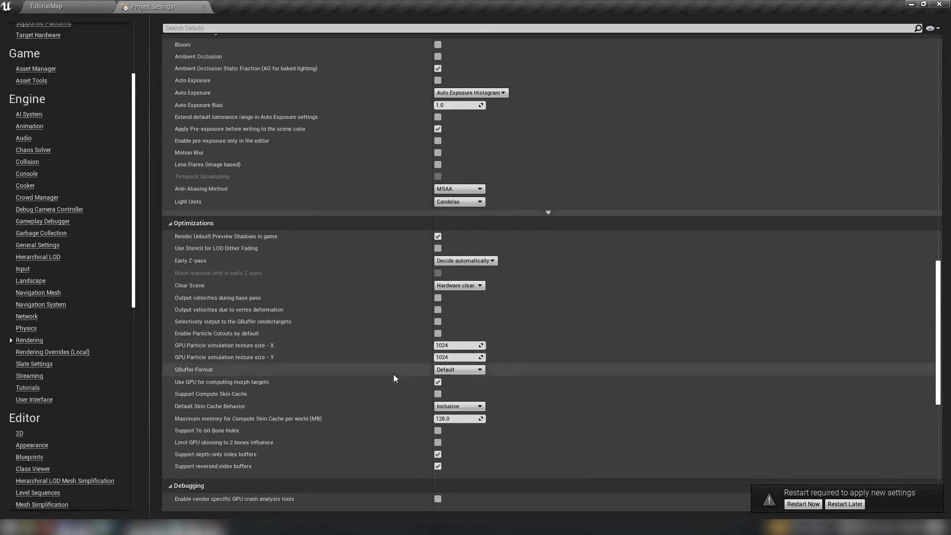
{"action": "scroll", "coordinate": [393, 376], "scroll_direction": "down", "scroll_amount": 7}
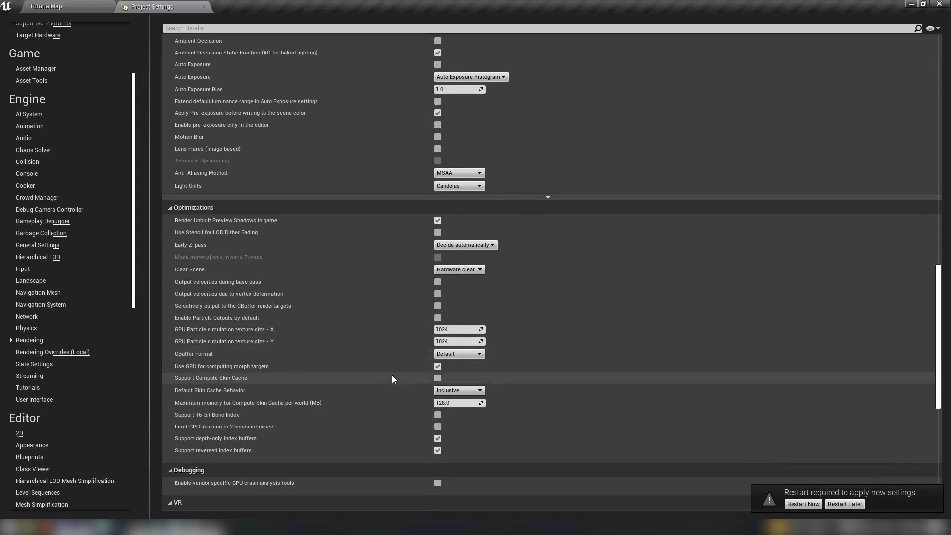
{"action": "scroll", "coordinate": [391, 379], "scroll_direction": "down", "scroll_amount": 2}
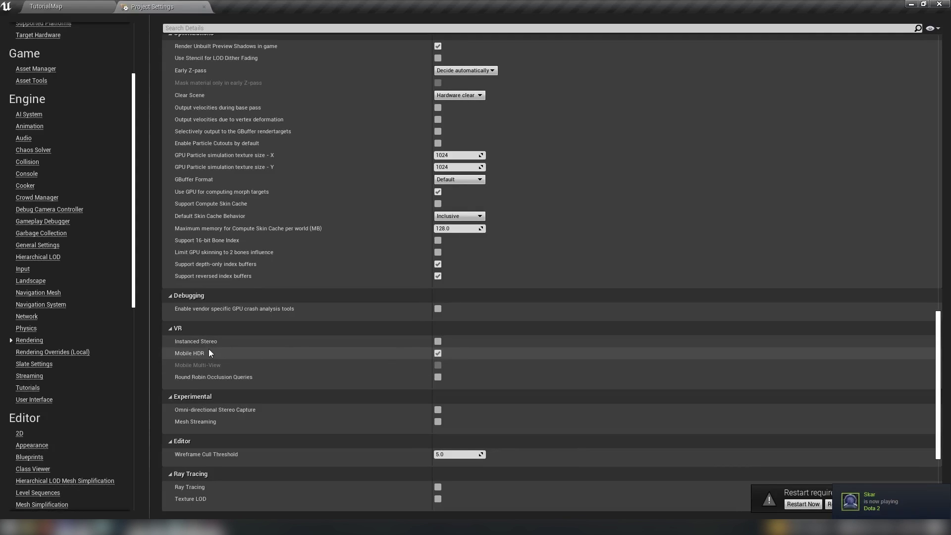
Turn off Mobile HDR and turn on Instanced Stereo and Round Robin Occlusion Queries.
{"action": "mouse_move", "coordinate": [195, 355]}
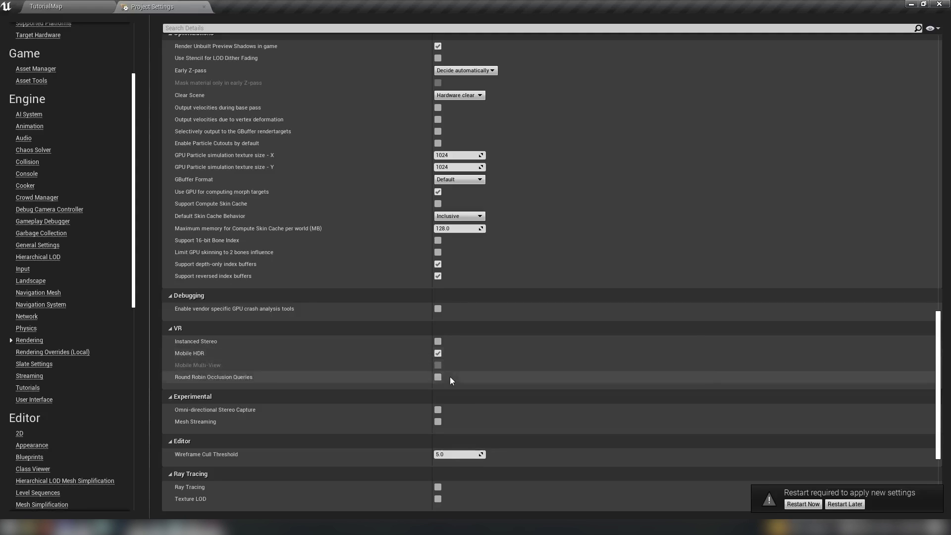
{"action": "left_click", "coordinate": [437, 354]}
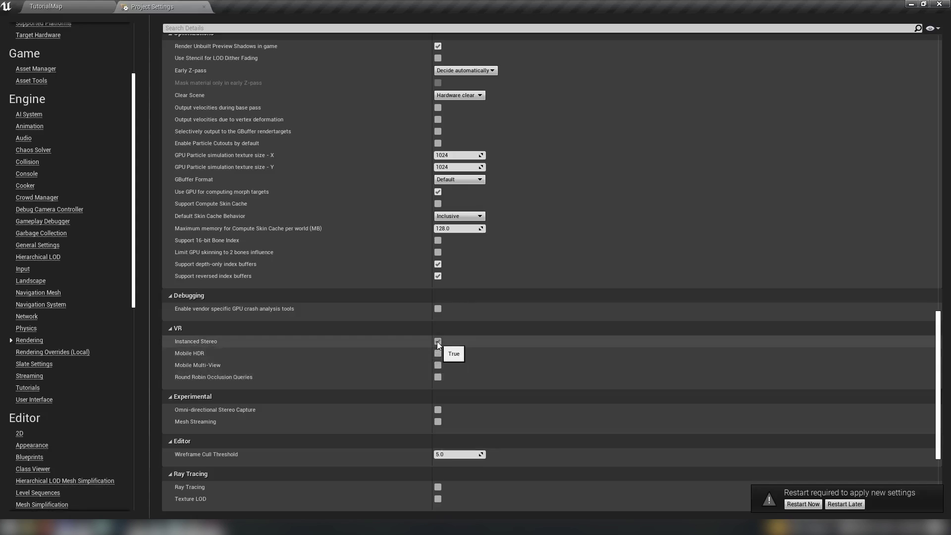
{"action": "left_click", "coordinate": [438, 342]}
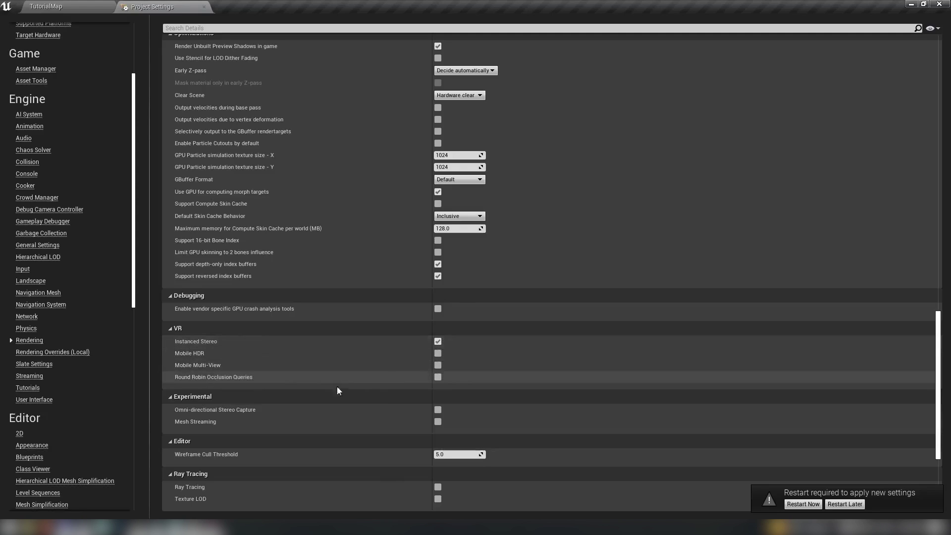
{"action": "left_click", "coordinate": [439, 378]}
{"action": "mouse_move", "coordinate": [248, 380]}
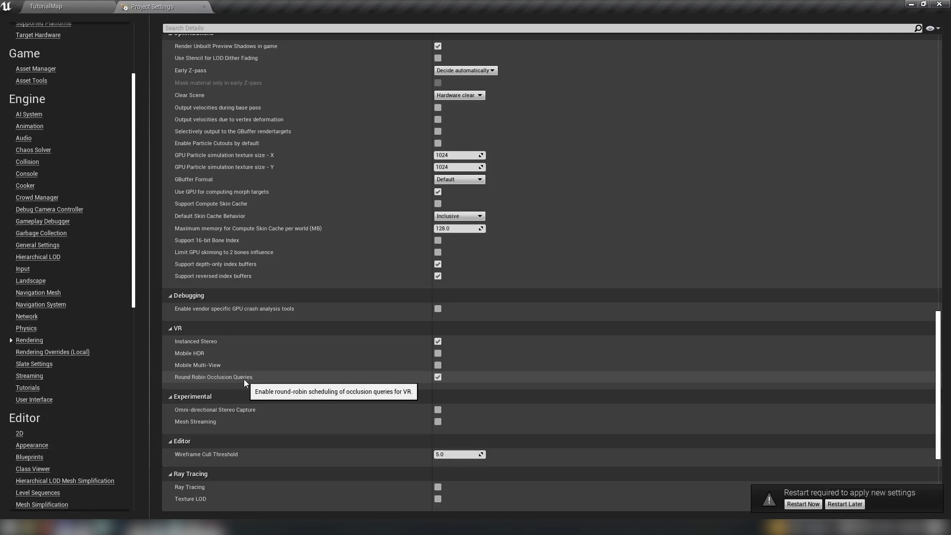
Uncheck Disable vertex fogging in mobile shaders and set Mobile MSAA to No MSAA.
{"action": "scroll", "coordinate": [587, 364], "scroll_direction": "up", "scroll_amount": 10}
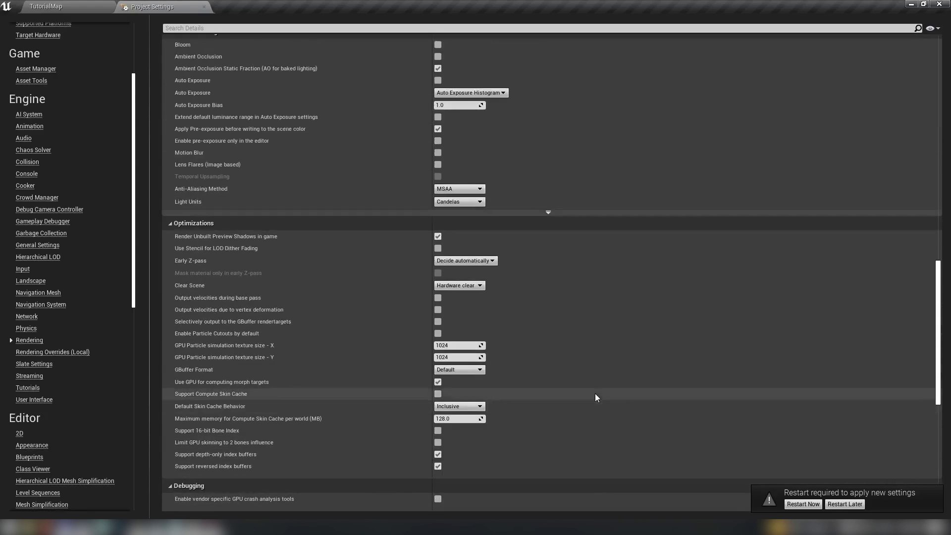
{"action": "scroll", "coordinate": [595, 398], "scroll_direction": "up", "scroll_amount": 6}
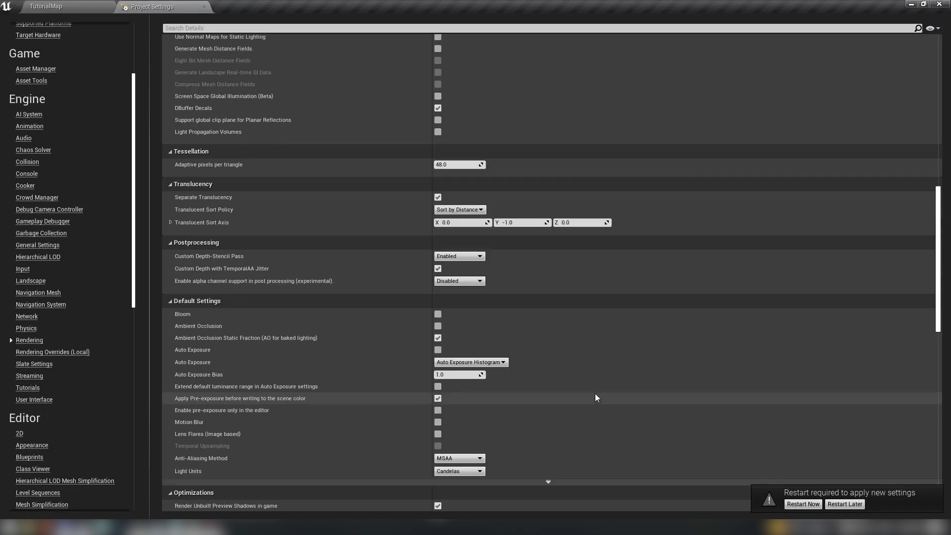
{"action": "scroll", "coordinate": [296, 448], "scroll_direction": "up", "scroll_amount": 13}
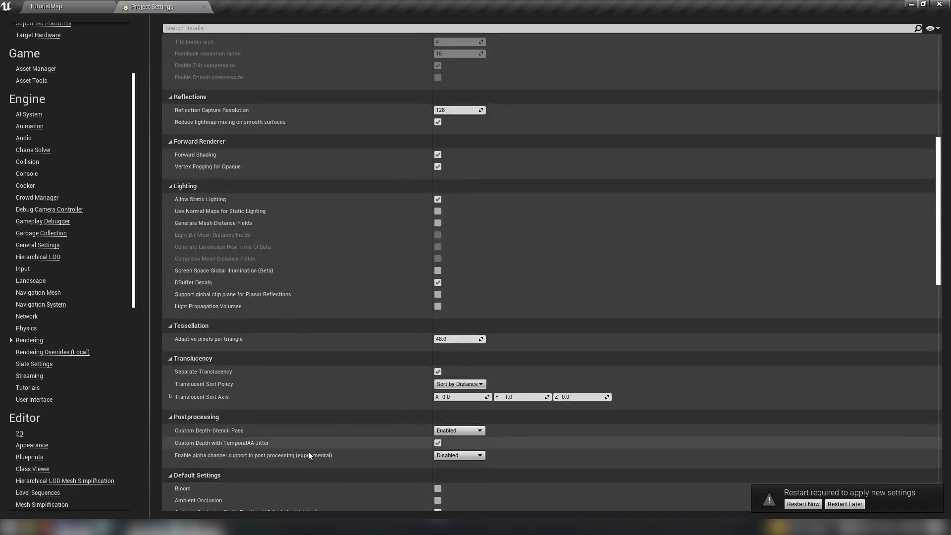
{"action": "scroll", "coordinate": [327, 461], "scroll_direction": "up", "scroll_amount": 7}
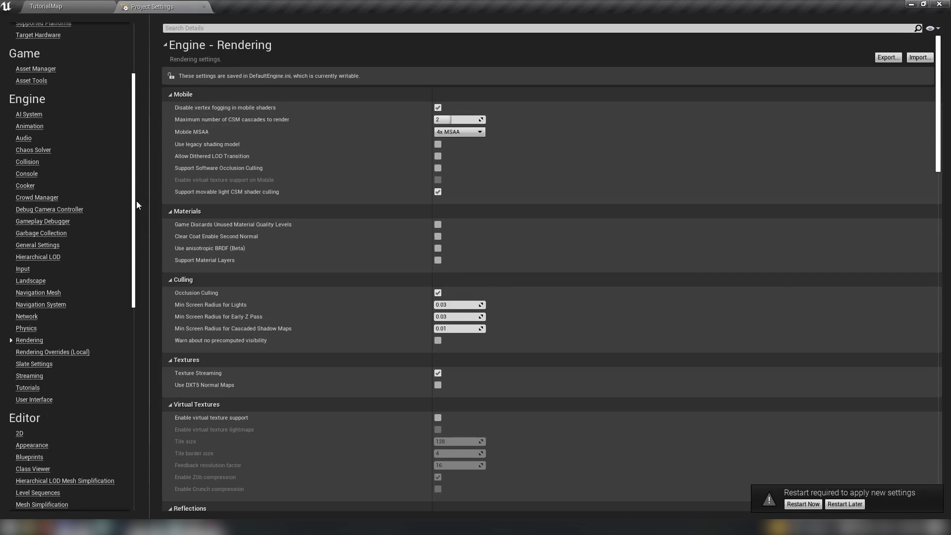
{"action": "scroll", "coordinate": [126, 149], "scroll_direction": "up", "scroll_amount": 3}
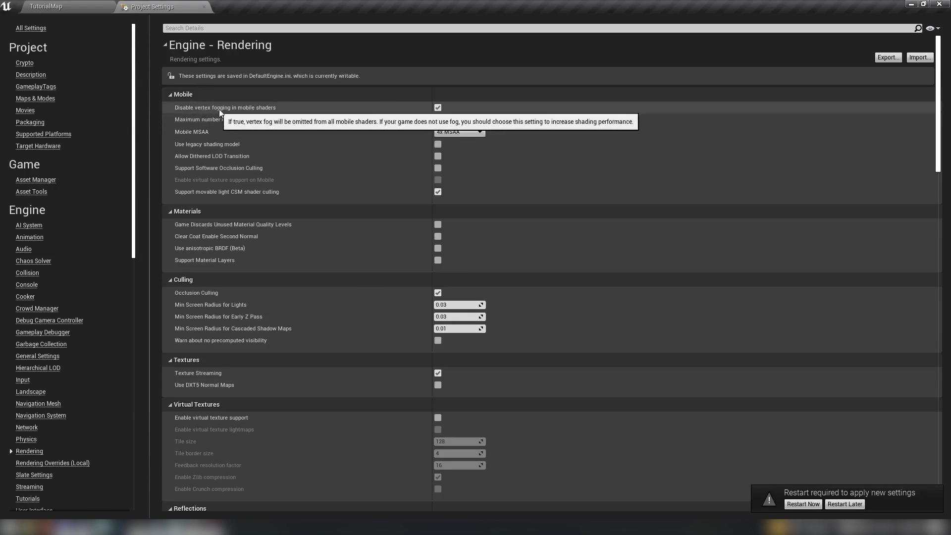
{"action": "left_click", "coordinate": [438, 108]}
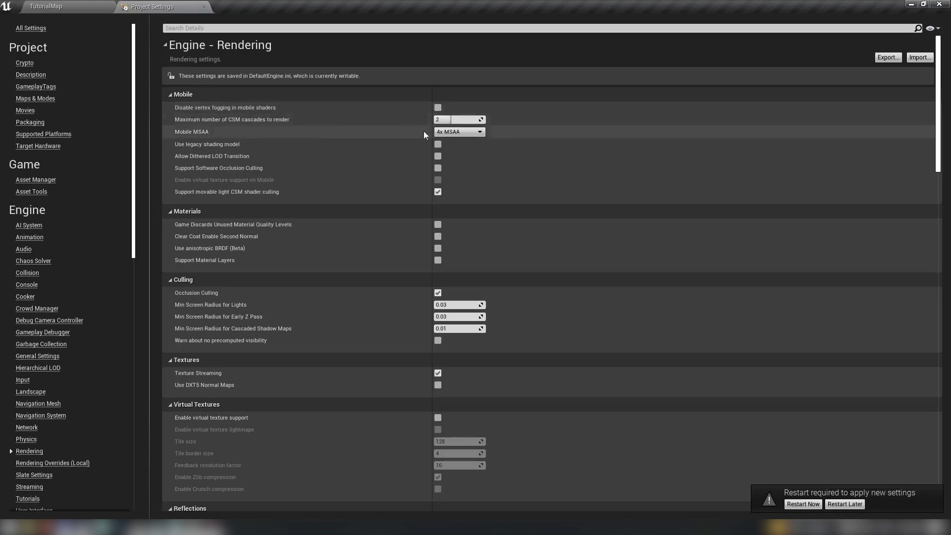
{"action": "left_click", "coordinate": [464, 132]}
{"action": "left_click", "coordinate": [451, 140]}
Search 'default rhi' and set the Windows Default RHI to DirectX 12.
{"action": "left_click", "coordinate": [290, 28]}
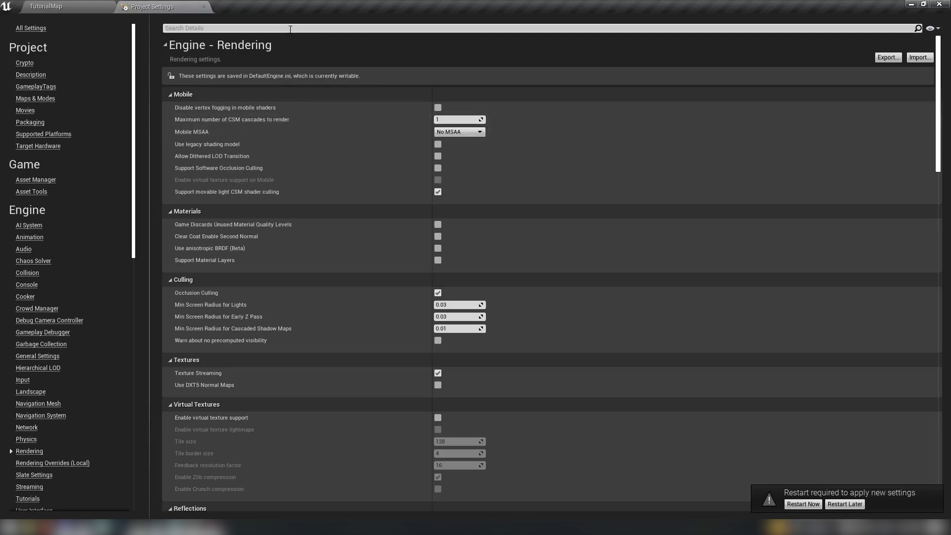
{"action": "type", "text": "default r"}
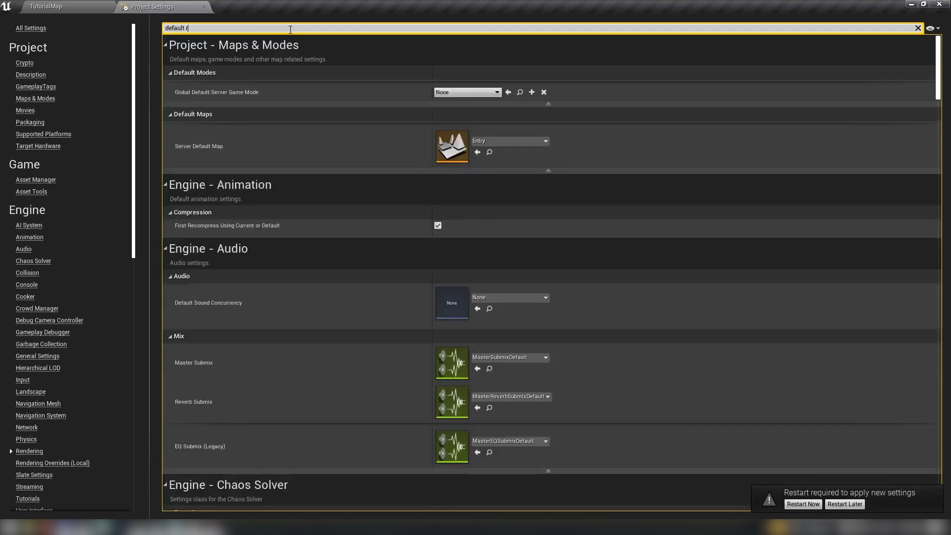
{"action": "type", "text": "hi"}
{"action": "left_click", "coordinate": [458, 86]}
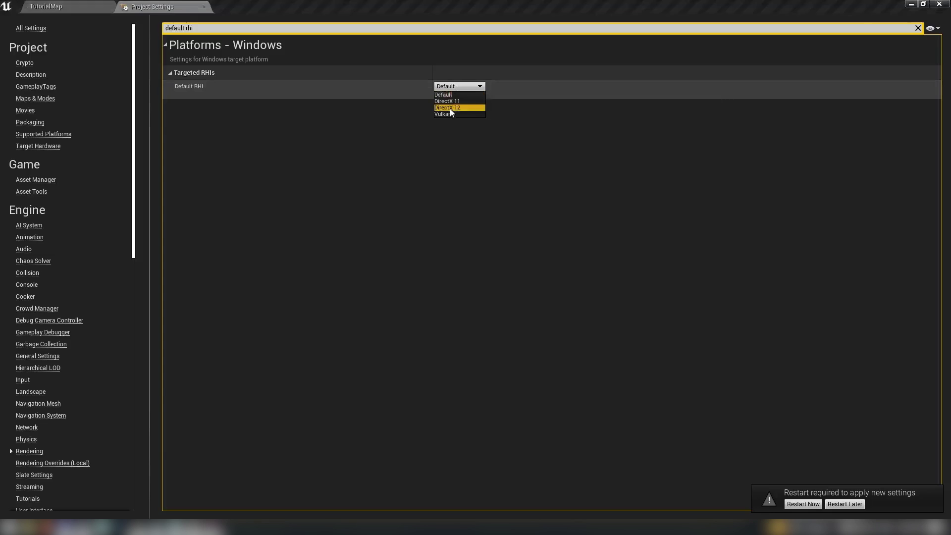
{"action": "left_click", "coordinate": [450, 108]}
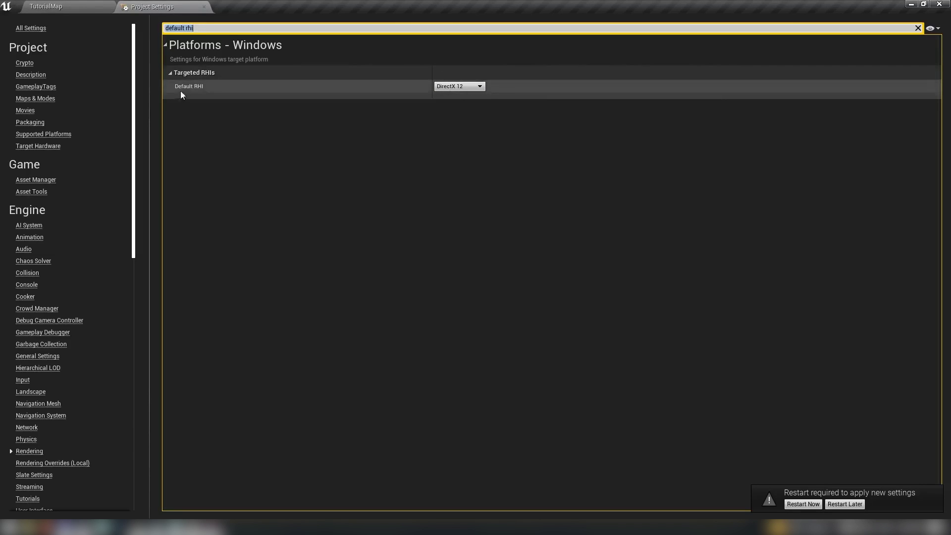
{"action": "left_click", "coordinate": [283, 27]}
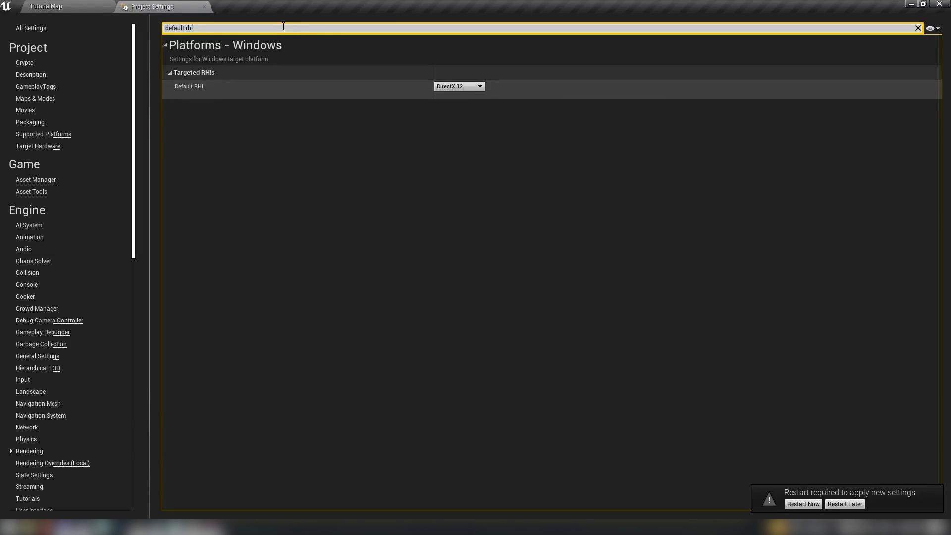
Disable the Custom Depth-Stencil Pass and its TemporalAA jitter, then return to TutorialMap.
{"action": "key", "text": "ctrl+a"}
{"action": "type", "text": "custom de"}
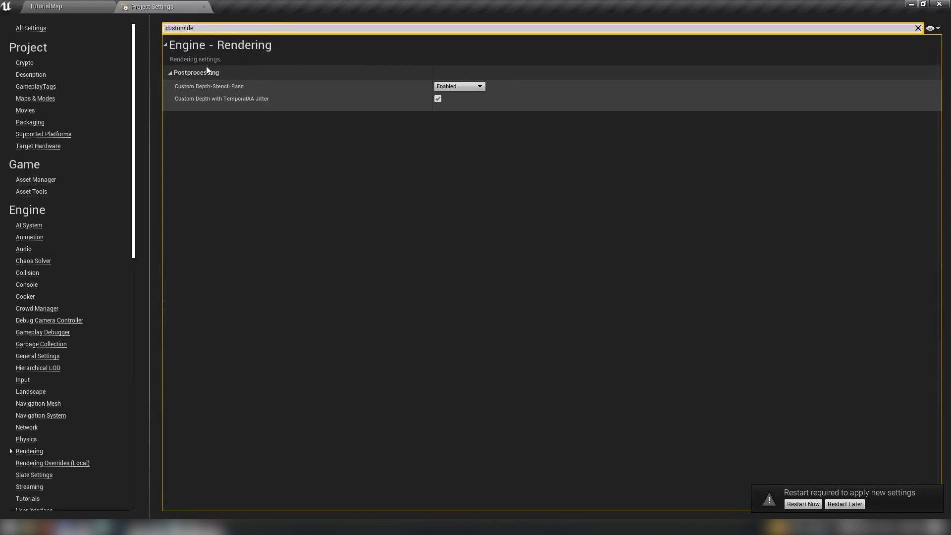
{"action": "left_click", "coordinate": [460, 86]}
{"action": "left_click", "coordinate": [455, 94]}
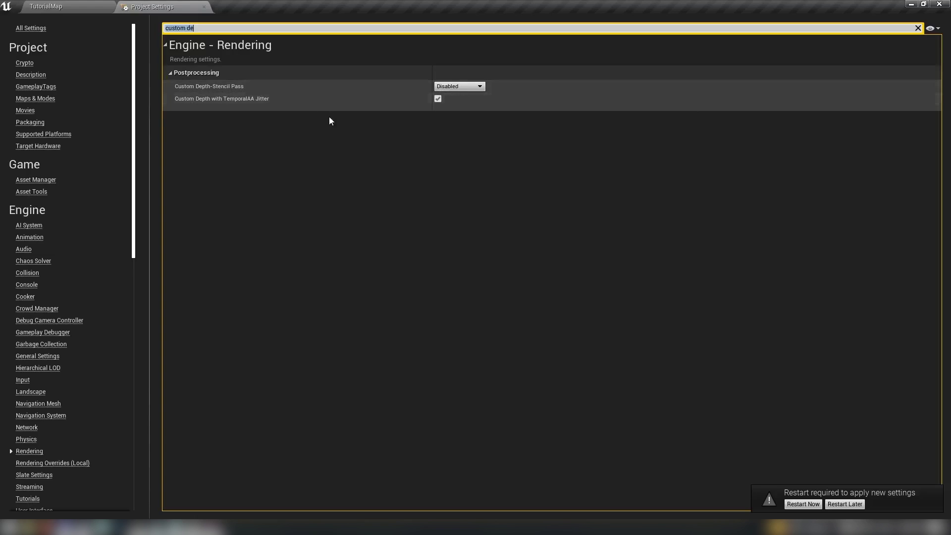
{"action": "left_click", "coordinate": [438, 99]}
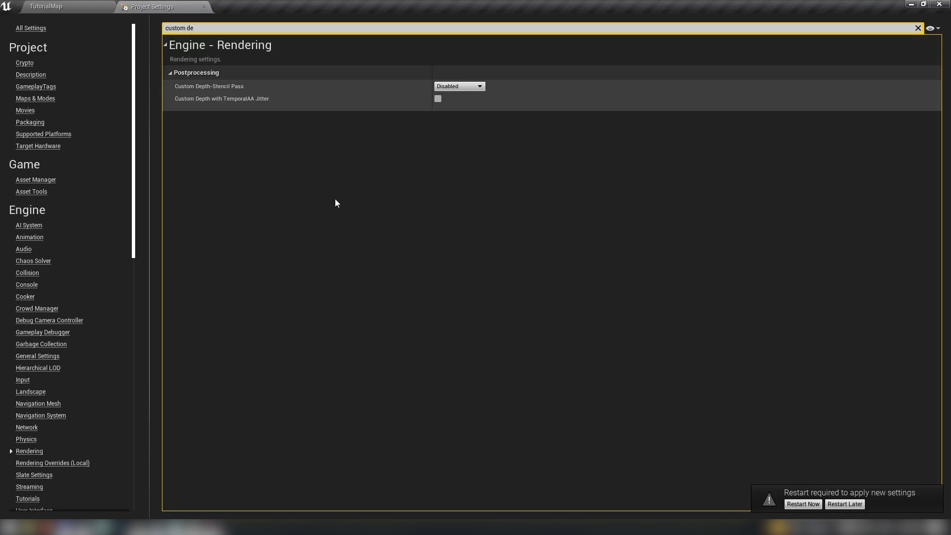
{"action": "left_click", "coordinate": [52, 6]}
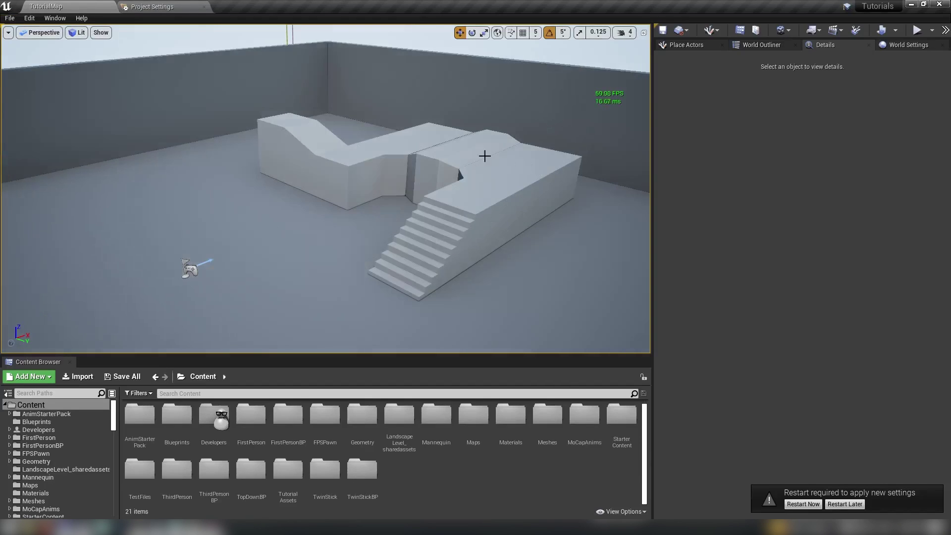
{"action": "left_click", "coordinate": [148, 6]}
{"action": "left_click", "coordinate": [29, 28]}
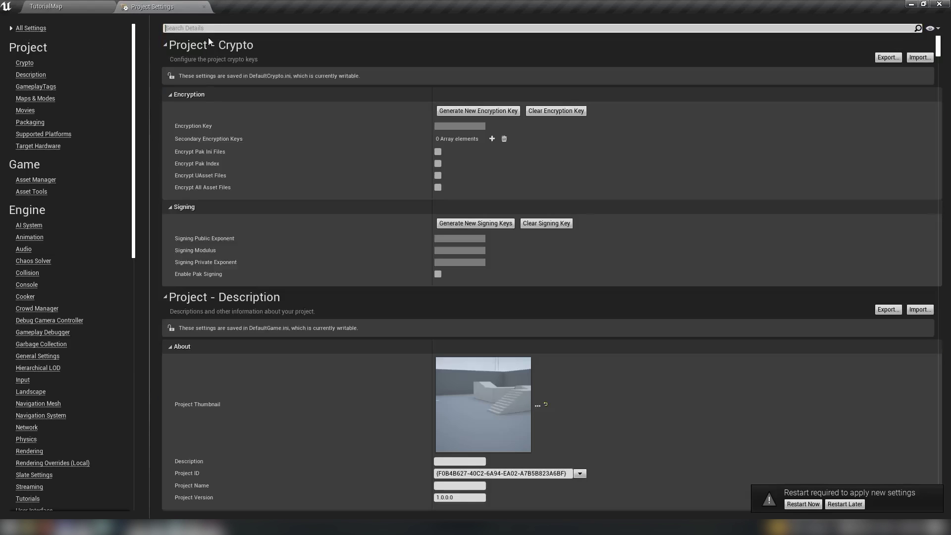
{"action": "type", "text": "mobil"}
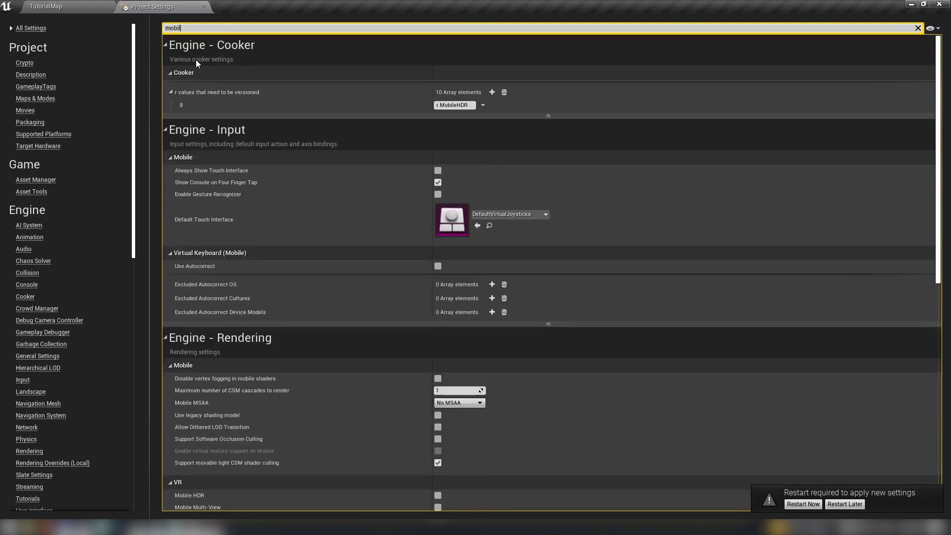
{"action": "type", "text": " hdr"}
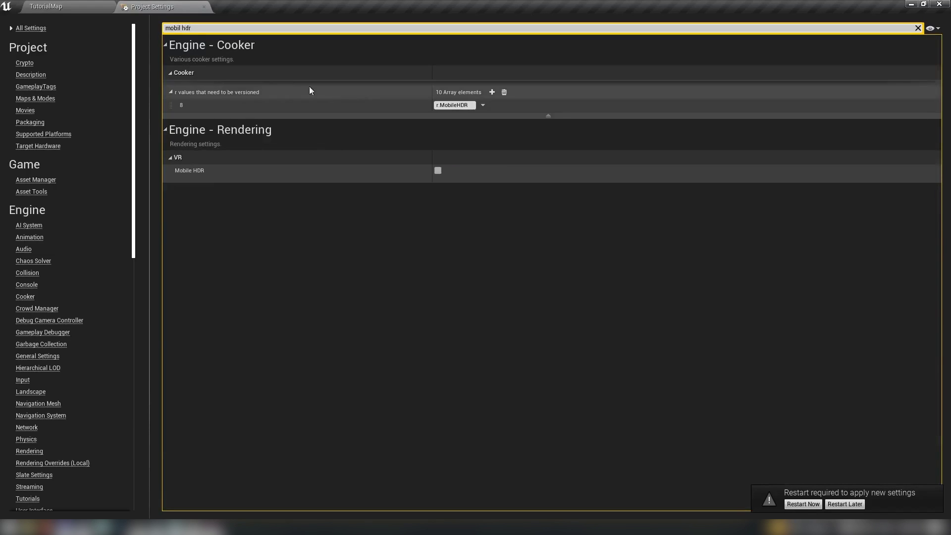
{"action": "mouse_move", "coordinate": [183, 171]}
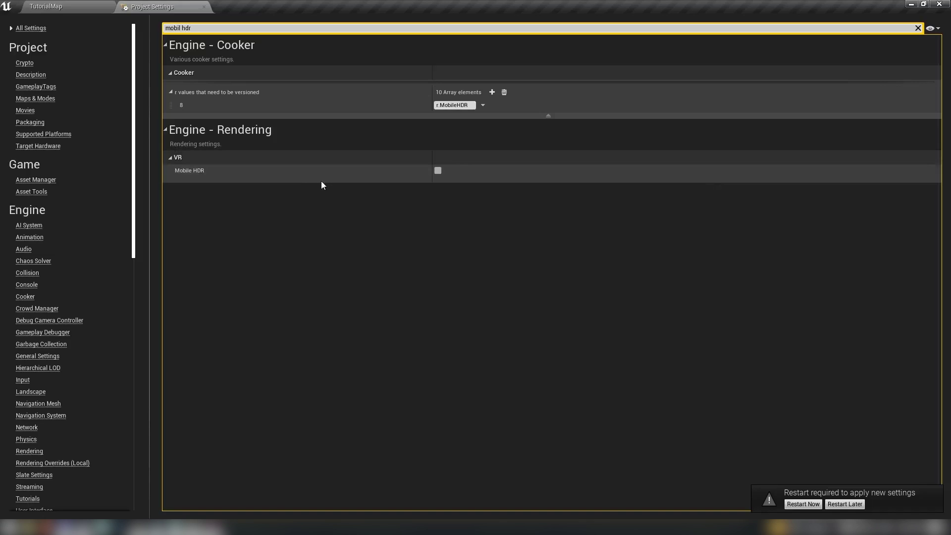
{"action": "left_click", "coordinate": [204, 7]}
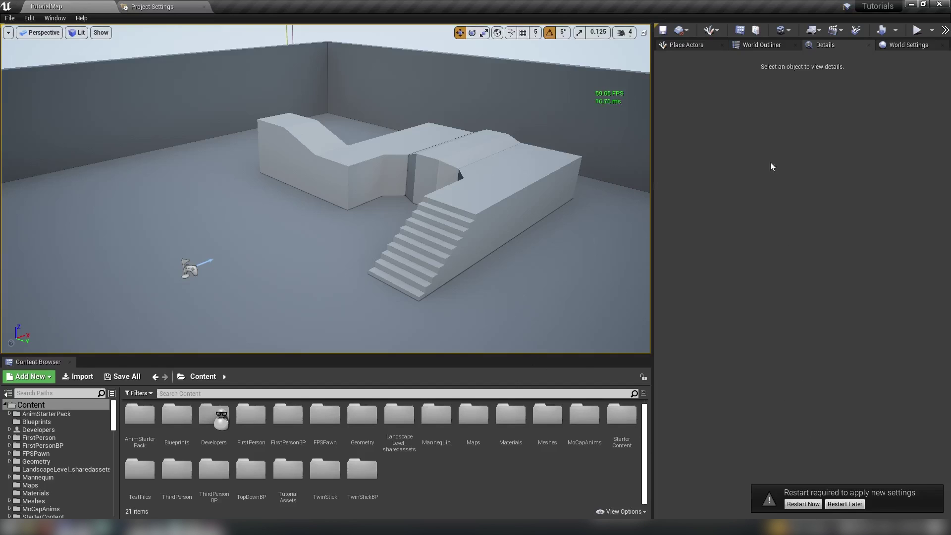
Set Mono Culling Distance to 2500 in the level's World Settings.
{"action": "left_click", "coordinate": [891, 45]}
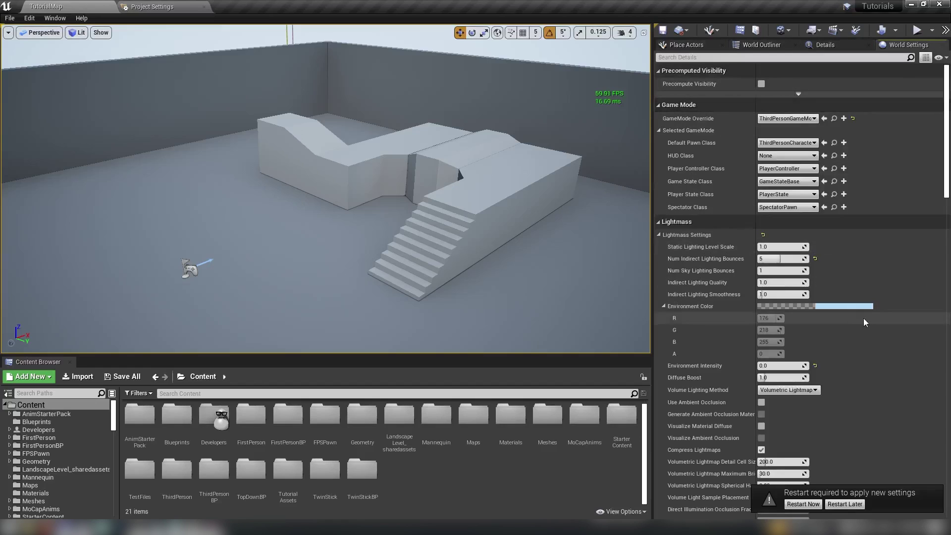
{"action": "scroll", "coordinate": [864, 318], "scroll_direction": "down", "scroll_amount": 1}
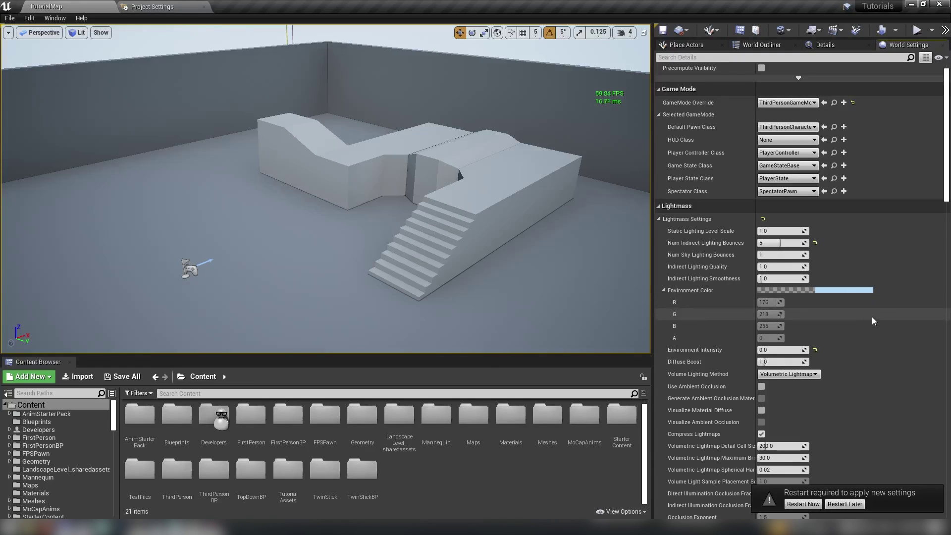
{"action": "left_click", "coordinate": [725, 57]}
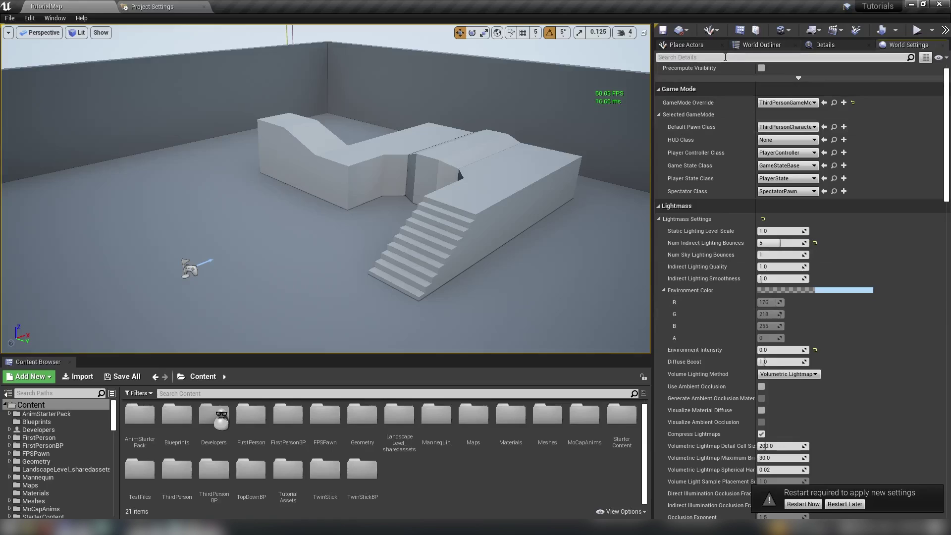
{"action": "type", "text": "mono"}
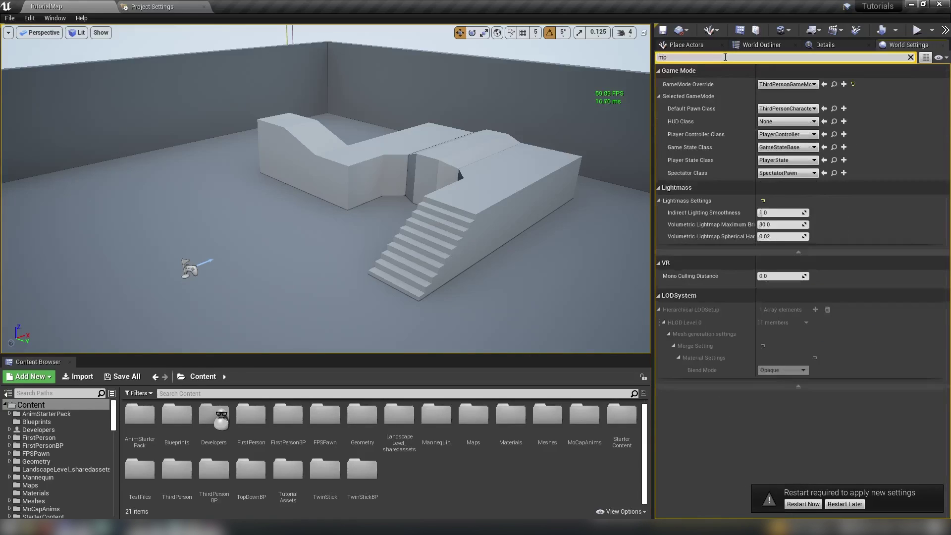
{"action": "mouse_move", "coordinate": [687, 85]}
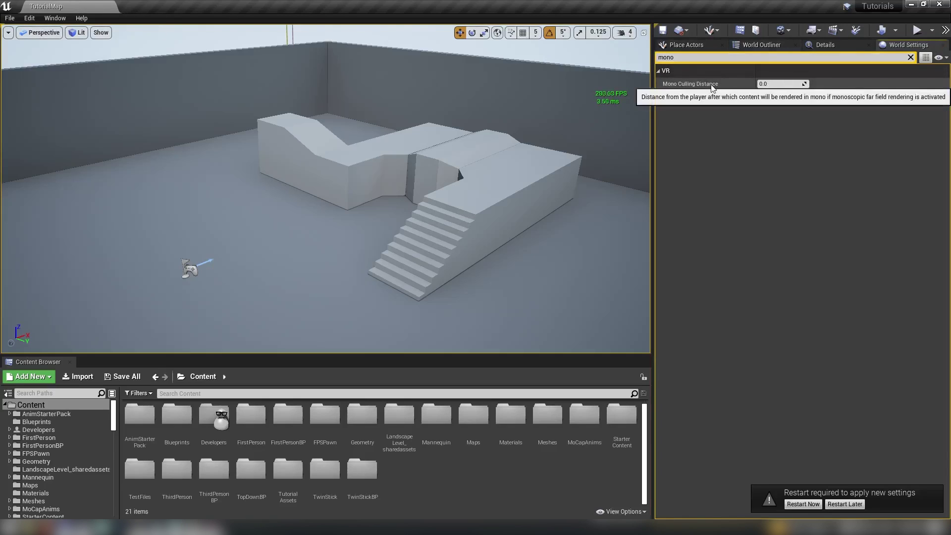
{"action": "left_click", "coordinate": [766, 84]}
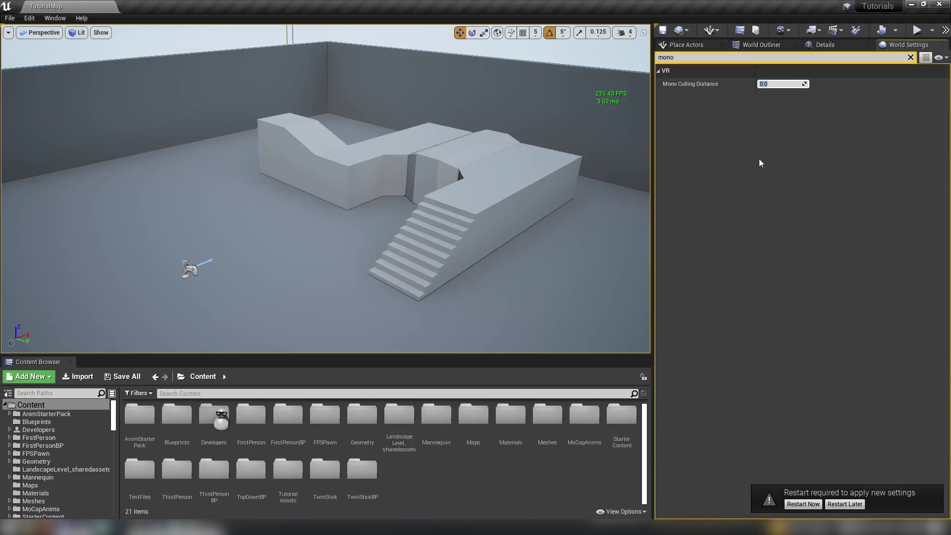
{"action": "type", "text": "2500"}
{"action": "key", "text": "Return"}
Search Project Settings for 'separate' and uncheck Separate Translucency.
{"action": "left_click", "coordinate": [29, 17]}
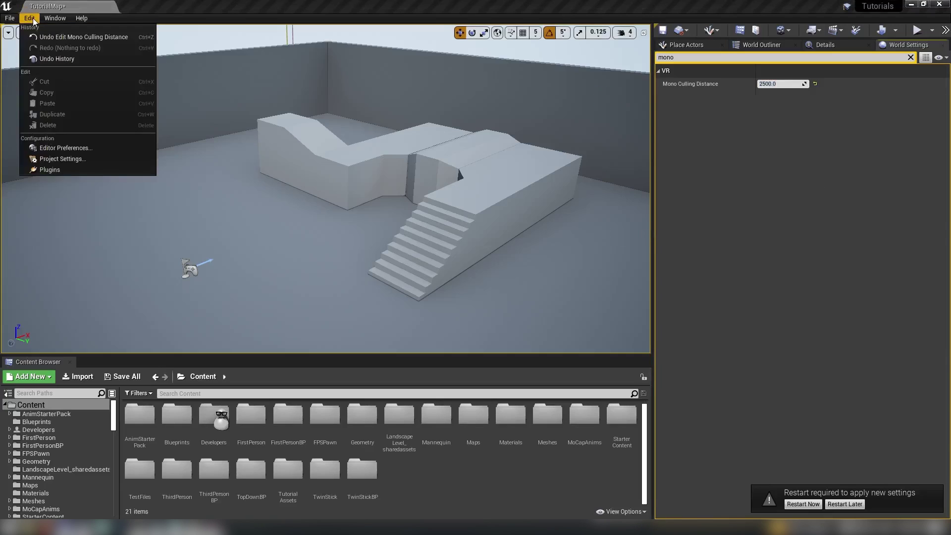
{"action": "left_click", "coordinate": [73, 161]}
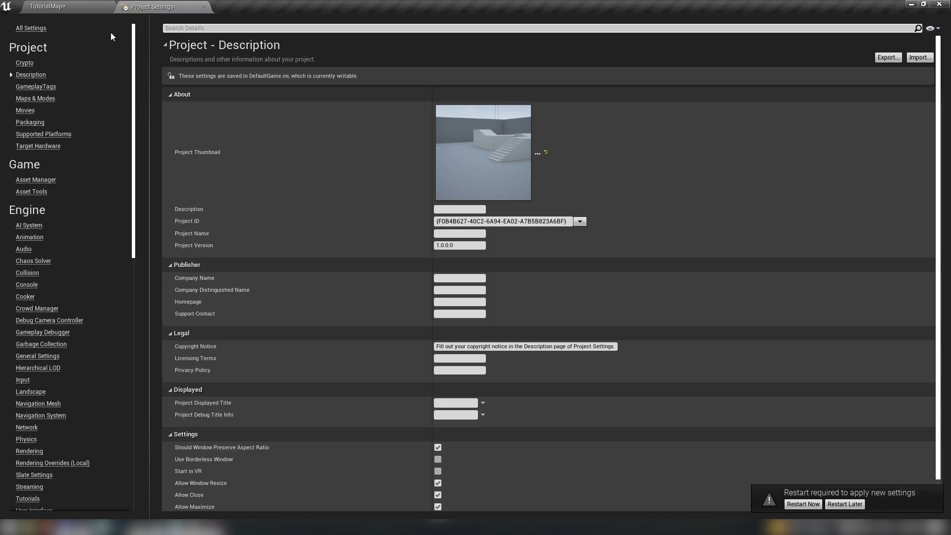
{"action": "type", "text": "se"}
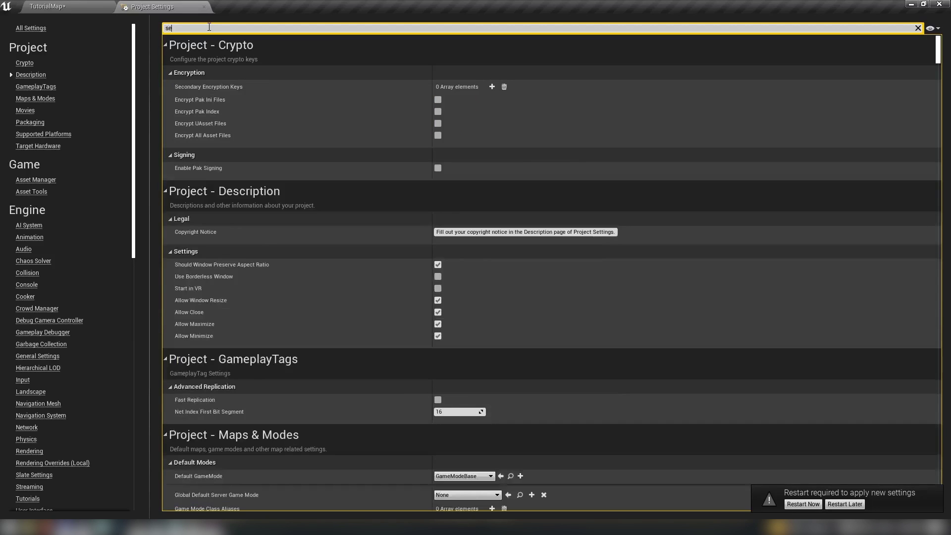
{"action": "type", "text": "pera"}
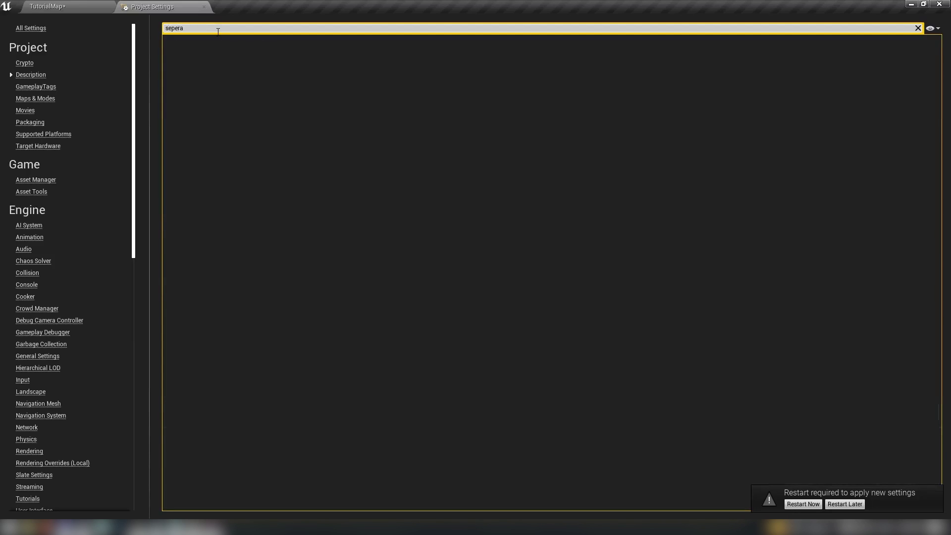
{"action": "key", "text": "BackSpace"}
{"action": "key", "text": "BackSpace"}
{"action": "key", "text": "BackSpace"}
{"action": "type", "text": "arate"}
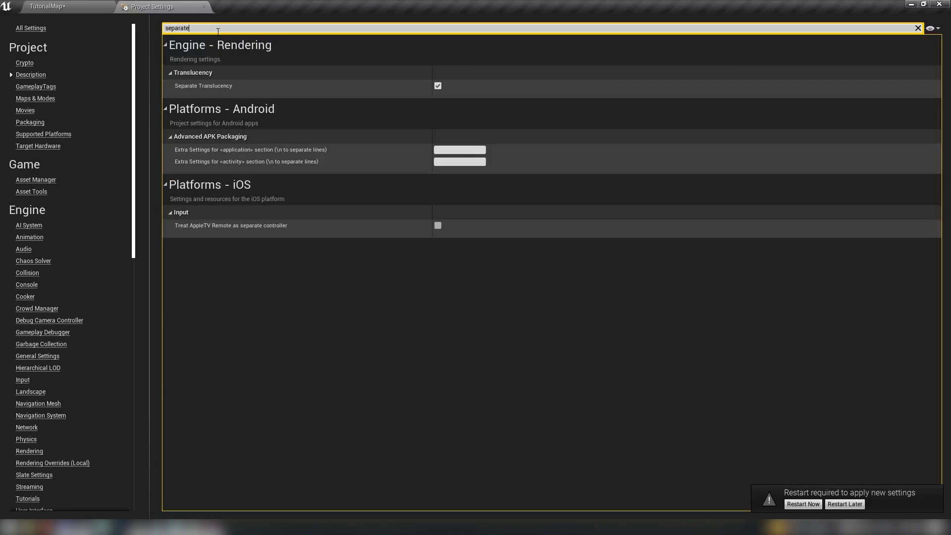
{"action": "left_click", "coordinate": [438, 86]}
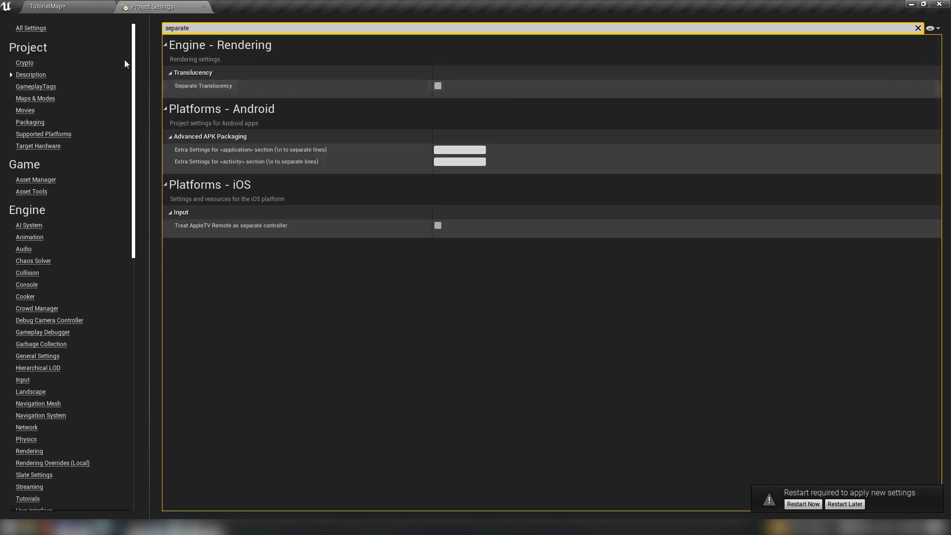
Back in the TutorialMap editor, create a new material asset in the Blueprints folder.
{"action": "left_click", "coordinate": [41, 6]}
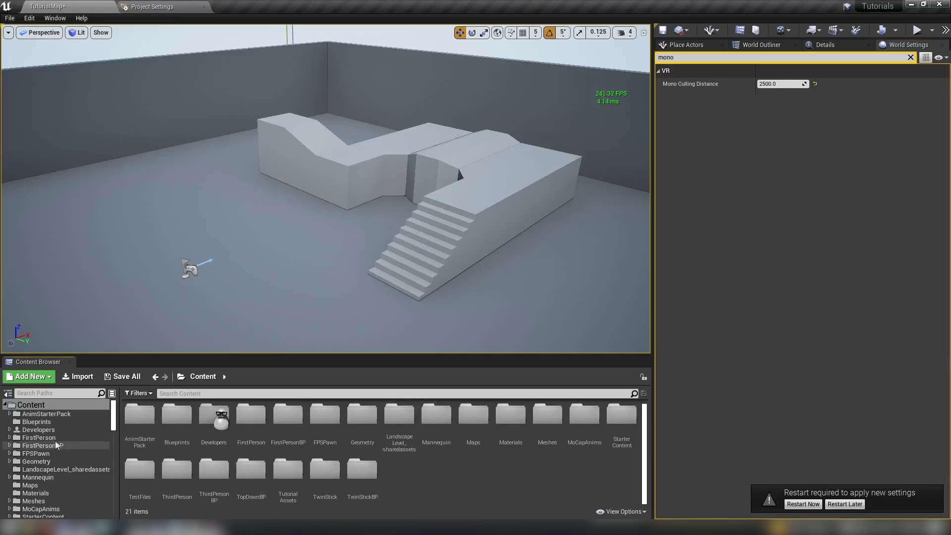
{"action": "left_click", "coordinate": [46, 492]}
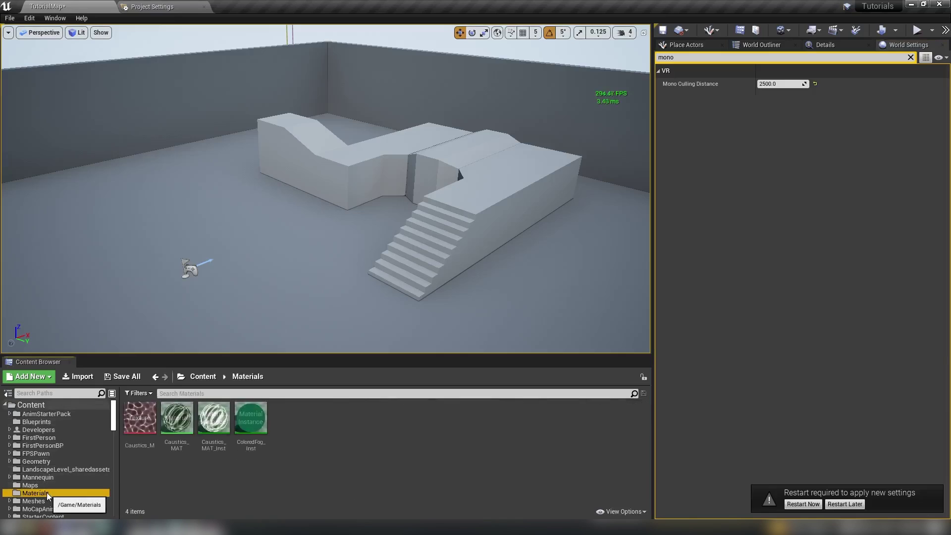
{"action": "left_click", "coordinate": [44, 483]}
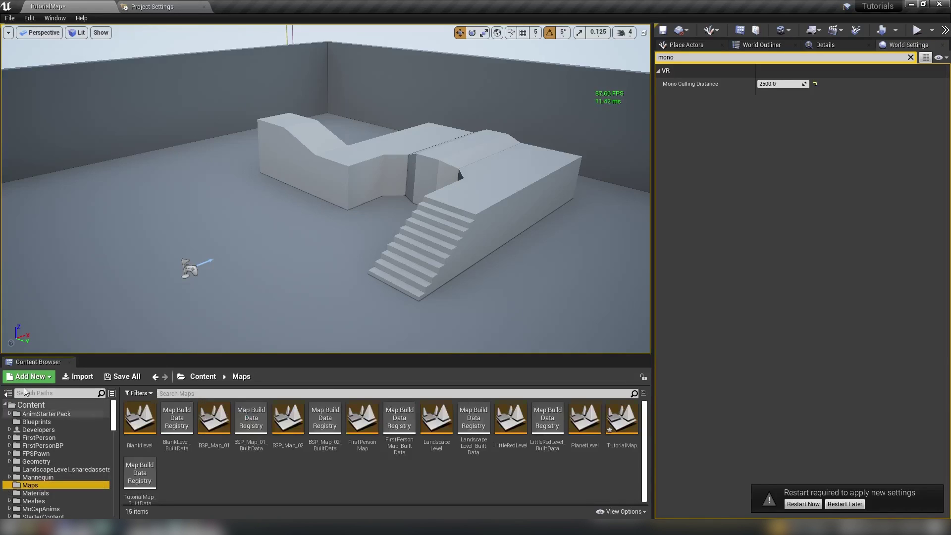
{"action": "left_click", "coordinate": [41, 422]}
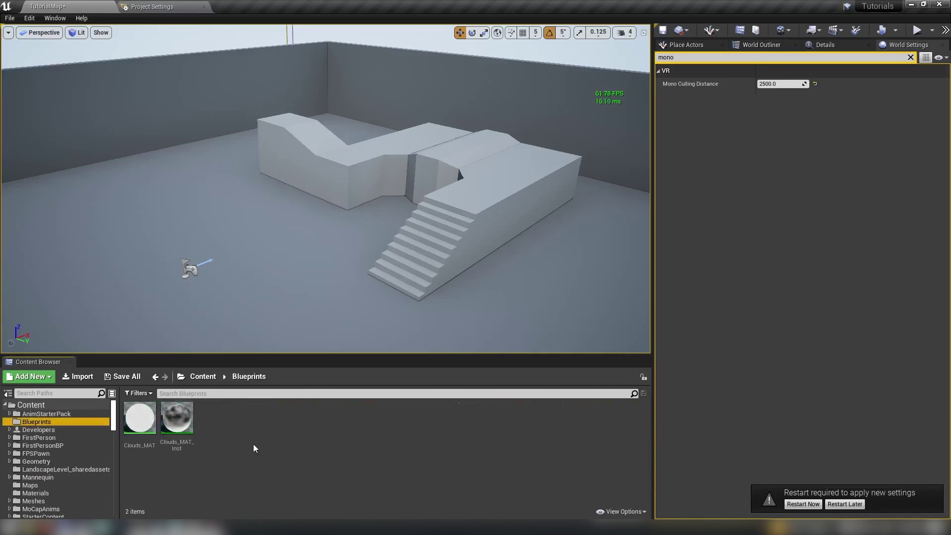
{"action": "right_click", "coordinate": [272, 427]}
{"action": "left_click", "coordinate": [314, 207]}
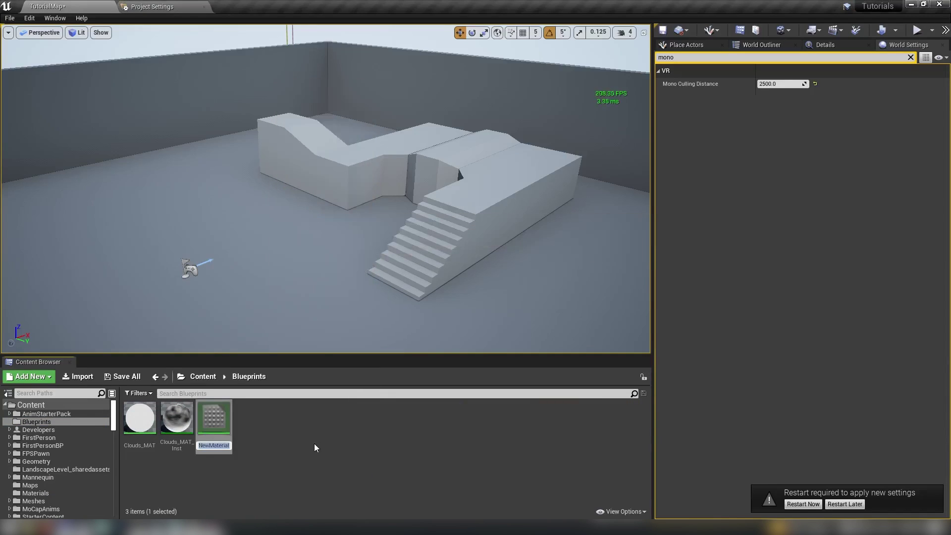
Open NewMaterial in the Material Editor, docked in the main window, with its node selected.
{"action": "double_click", "coordinate": [228, 415]}
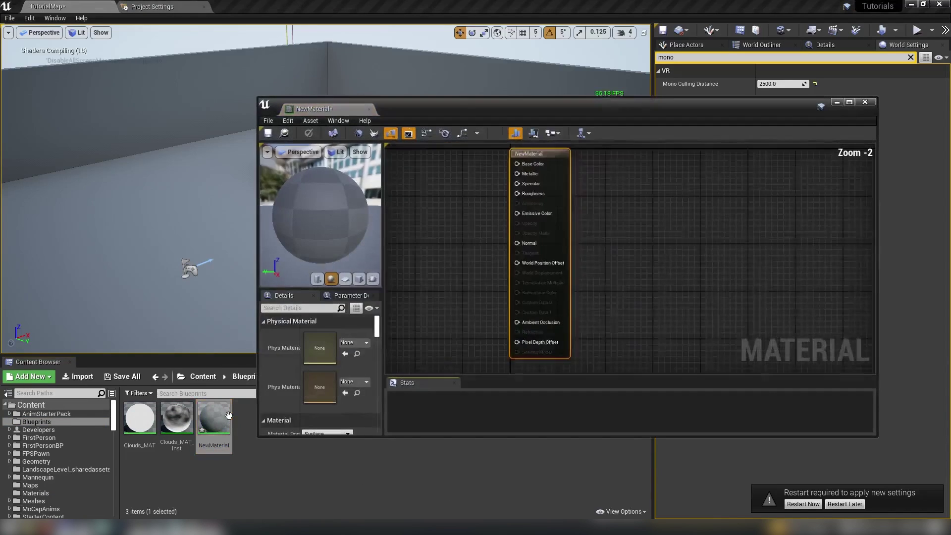
{"action": "left_click_drag", "start_coordinate": [314, 108], "coordinate": [257, 6]}
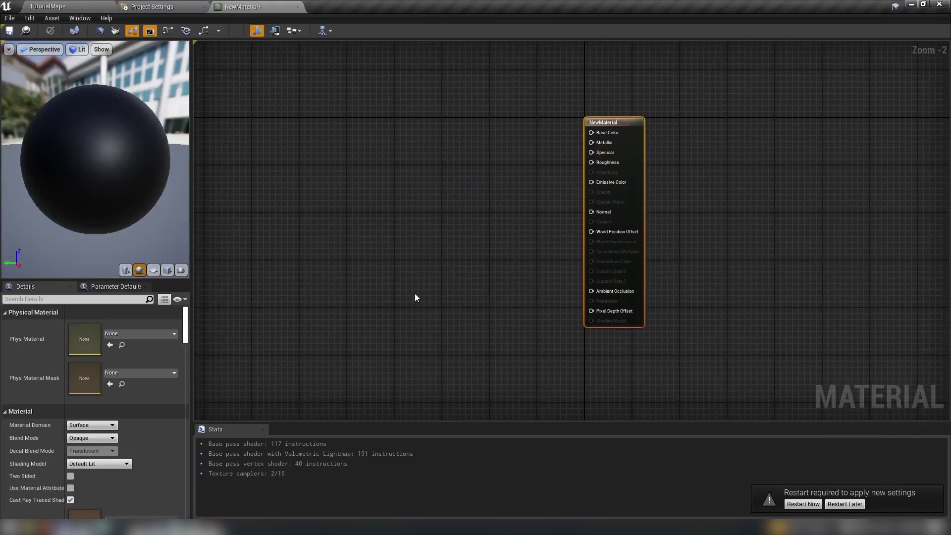
{"action": "left_click", "coordinate": [393, 295]}
{"action": "left_click_drag", "start_coordinate": [462, 206], "coordinate": [622, 247]}
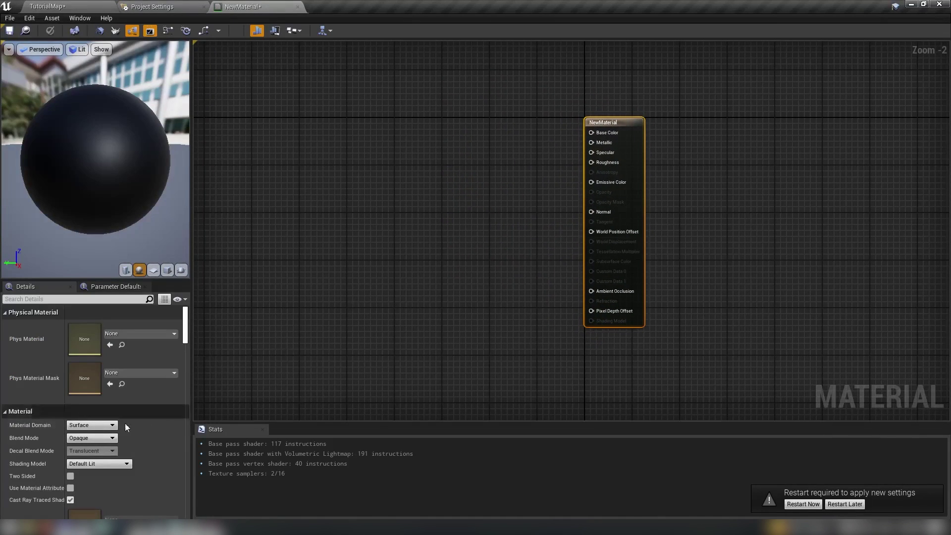
{"action": "scroll", "coordinate": [128, 436], "scroll_direction": "down", "scroll_amount": 3}
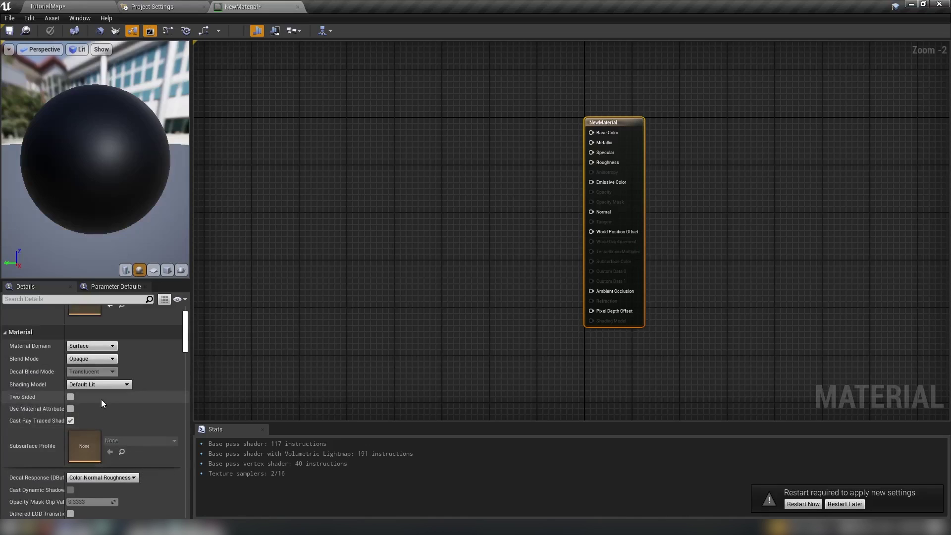
{"action": "scroll", "coordinate": [56, 414], "scroll_direction": "down", "scroll_amount": 4}
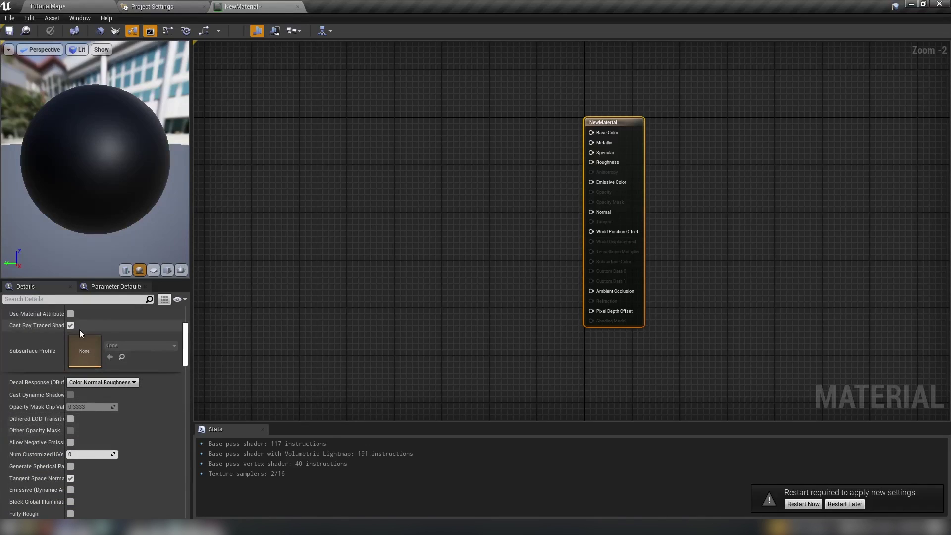
{"action": "scroll", "coordinate": [123, 451], "scroll_direction": "down", "scroll_amount": 2}
{"action": "scroll", "coordinate": [123, 448], "scroll_direction": "up", "scroll_amount": 1}
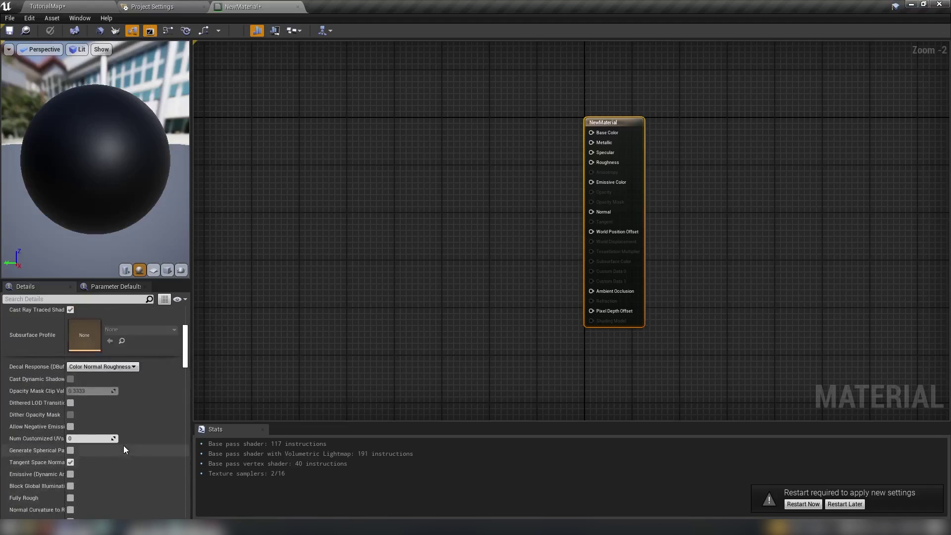
{"action": "scroll", "coordinate": [124, 448], "scroll_direction": "up", "scroll_amount": 8}
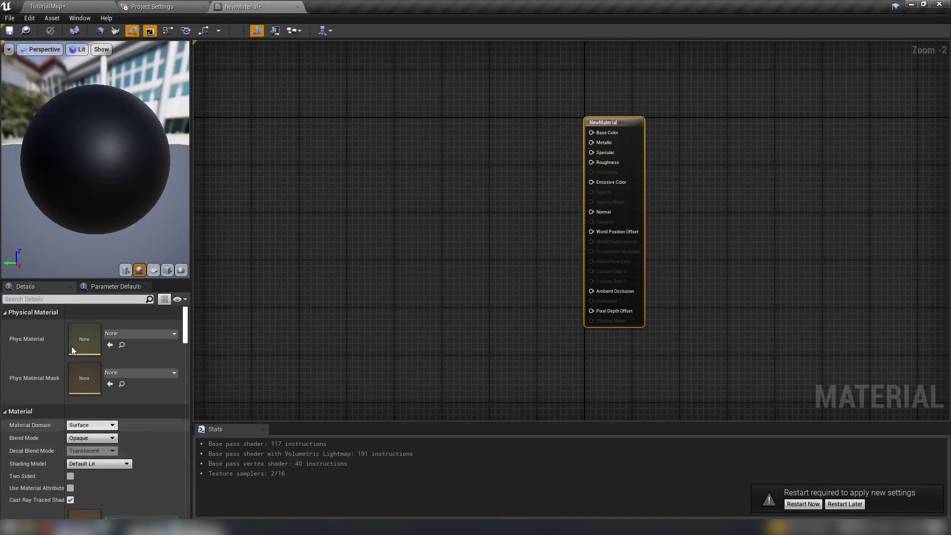
Enable Fully Rough on NewMaterial via a 'ful' Details search, bringing the base pass to 110 instructions.
{"action": "left_click", "coordinate": [61, 299]}
{"action": "type", "text": "ful"}
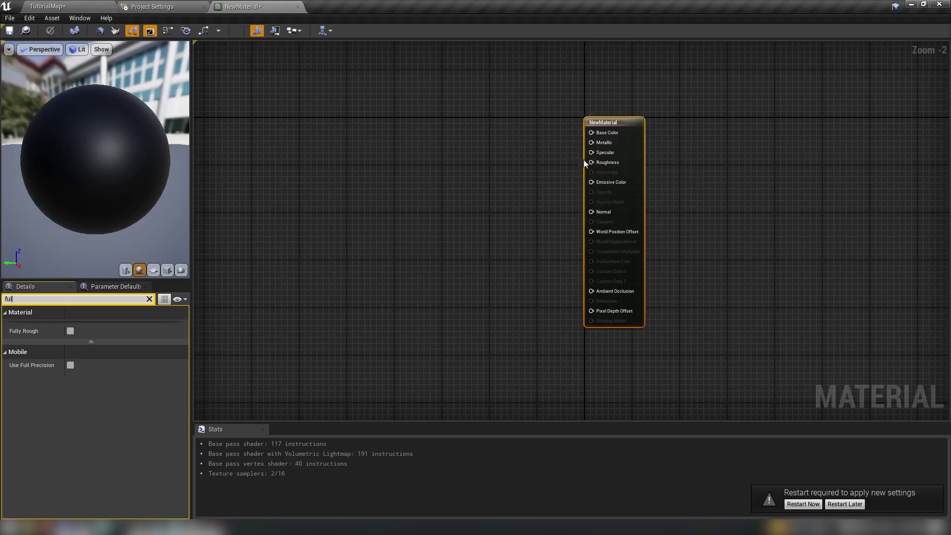
{"action": "left_click", "coordinate": [70, 331]}
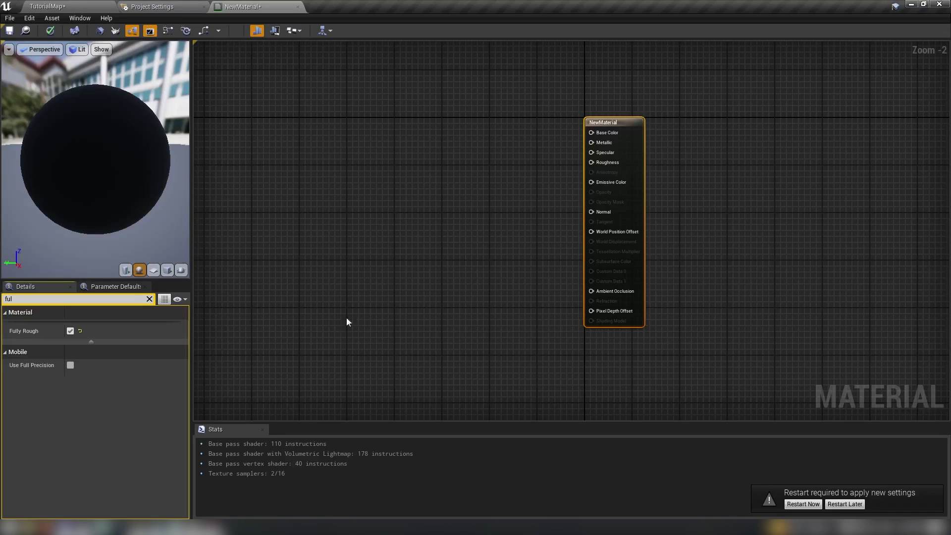
{"action": "mouse_move", "coordinate": [22, 331]}
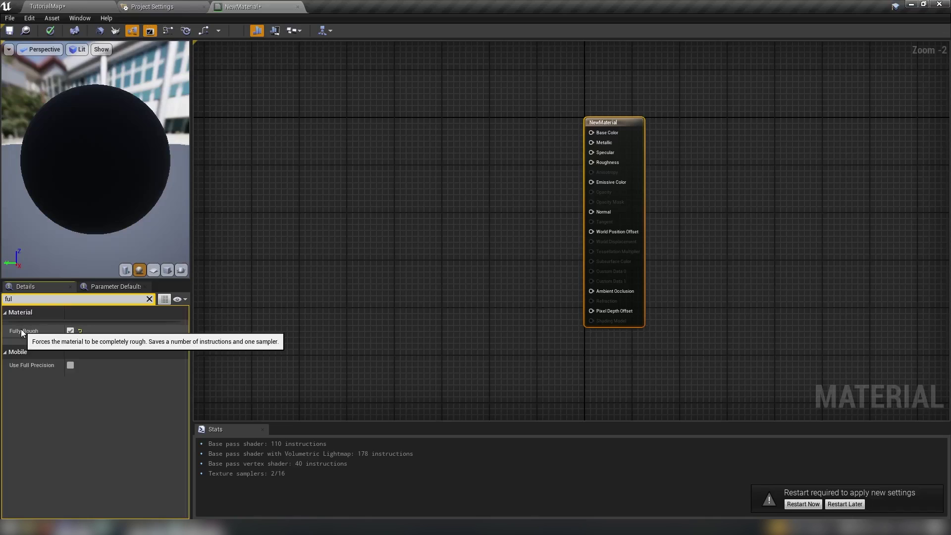
{"action": "left_click", "coordinate": [413, 272]}
{"action": "mouse_move", "coordinate": [23, 335]}
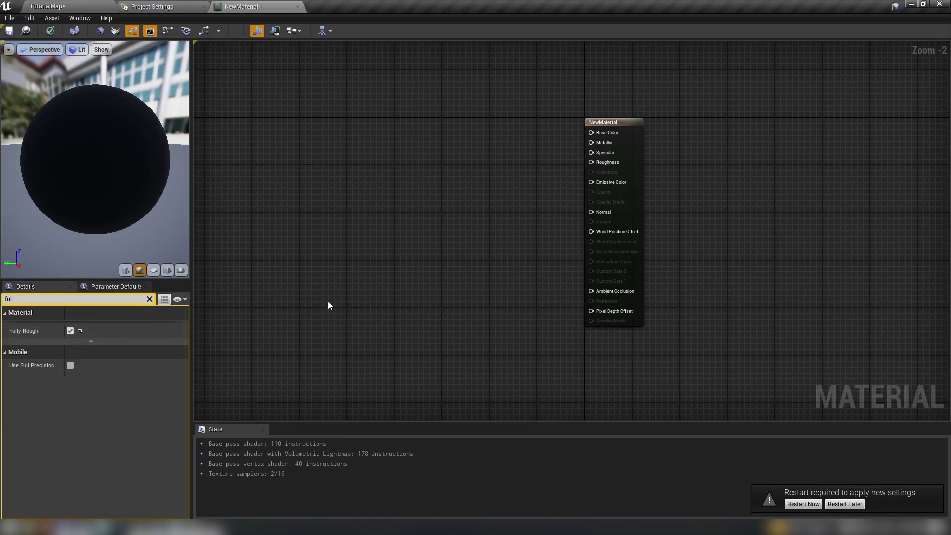
Leave the Material Editor for the TutorialMap viewport and deselect NewMaterial in the Content Browser.
{"action": "left_click", "coordinate": [147, 6]}
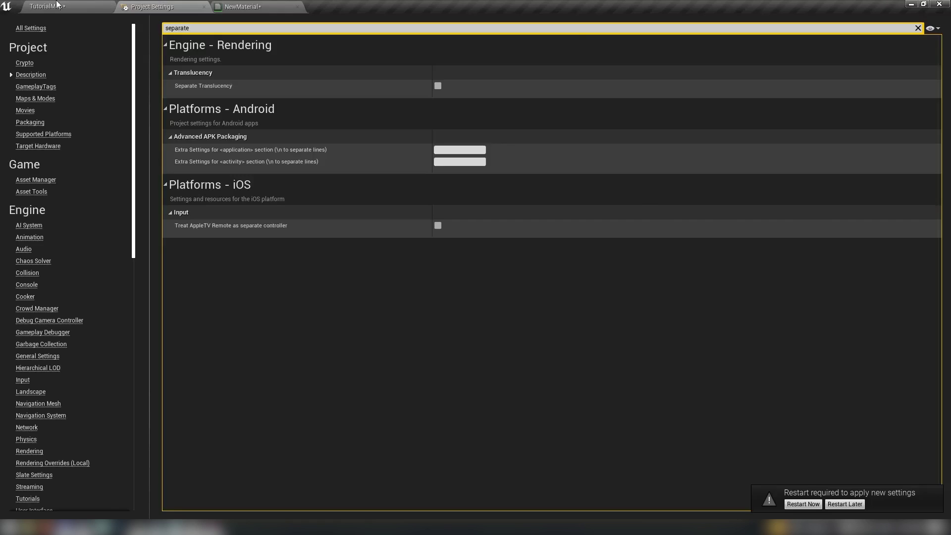
{"action": "left_click", "coordinate": [58, 6]}
{"action": "right_click_drag", "start_coordinate": [594, 299], "coordinate": [614, 295]}
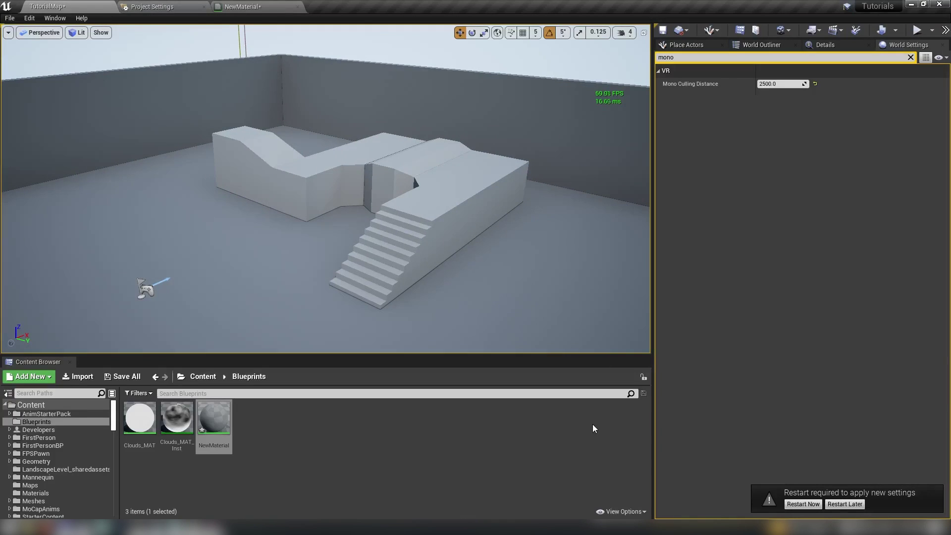
{"action": "left_click", "coordinate": [440, 436]}
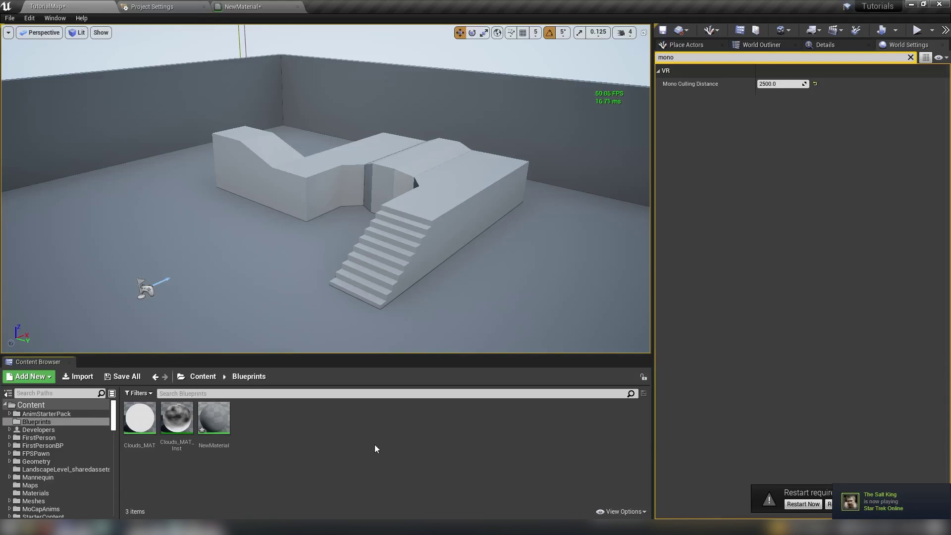
Enter 'vr.PixelDensity 0.5' in the console command line and select the whole command.
{"action": "key", "text": "grave"}
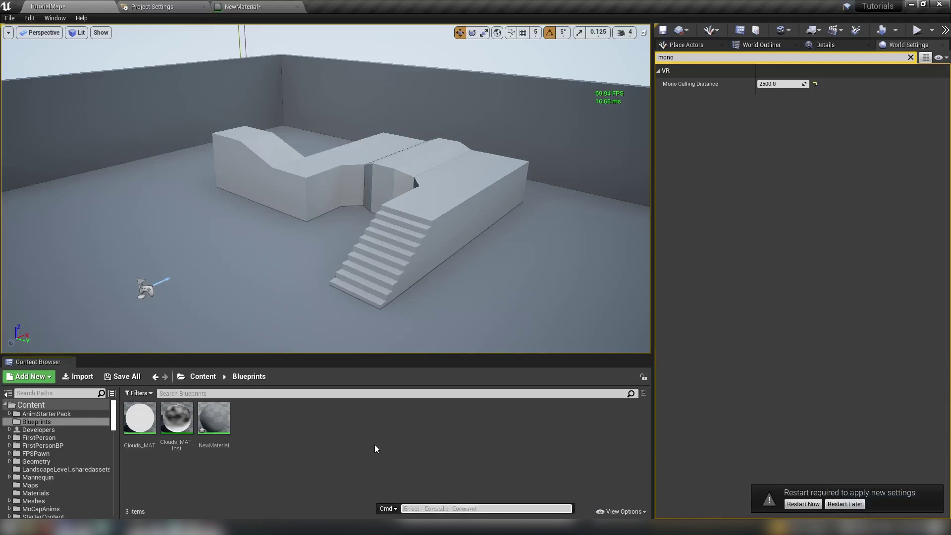
{"action": "type", "text": "vr."}
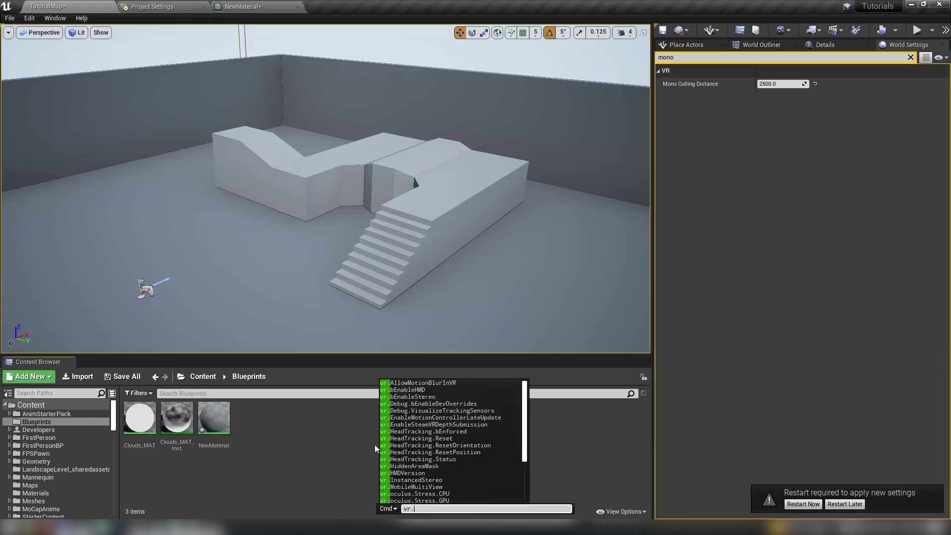
{"action": "type", "text": "PixelDensity"}
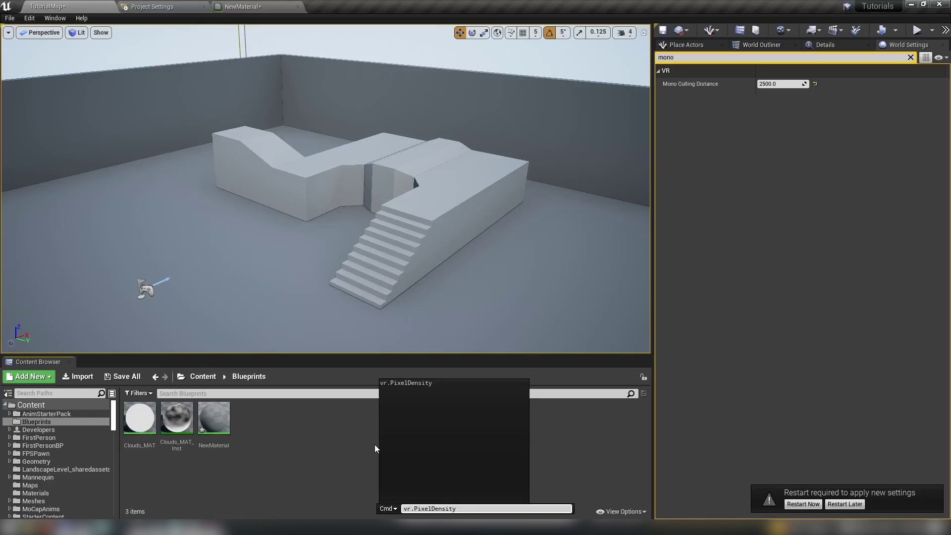
{"action": "type", "text": "0"}
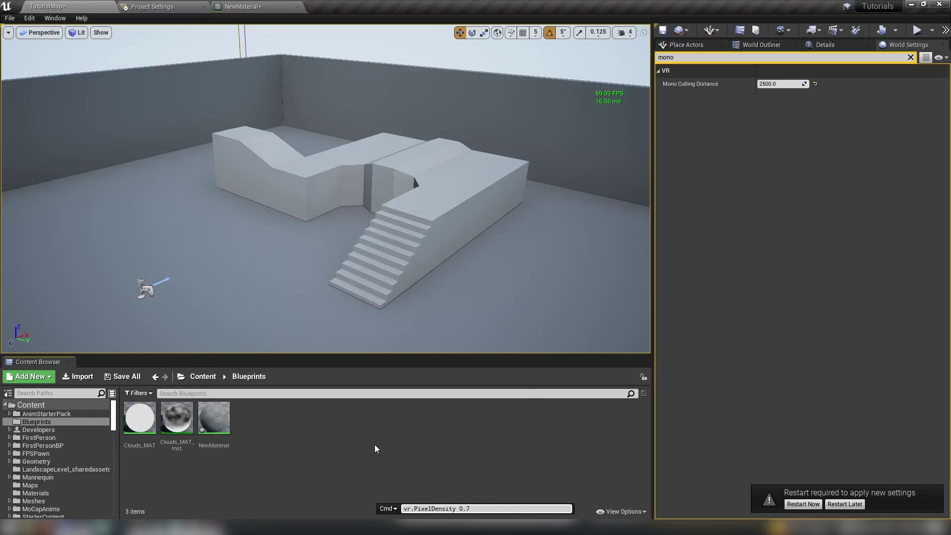
{"action": "type", "text": ".7"}
{"action": "key", "text": "BackSpace"}
{"action": "type", "text": "5"}
{"action": "left_click_drag", "start_coordinate": [472, 509], "coordinate": [341, 500]}
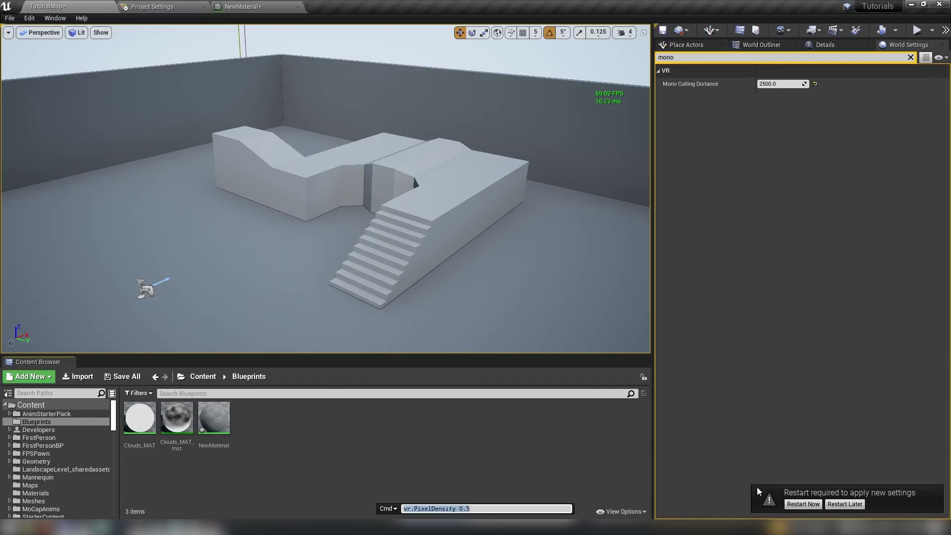
Run the console command 'r.ScreenPercentage 100'.
{"action": "type", "text": "r."}
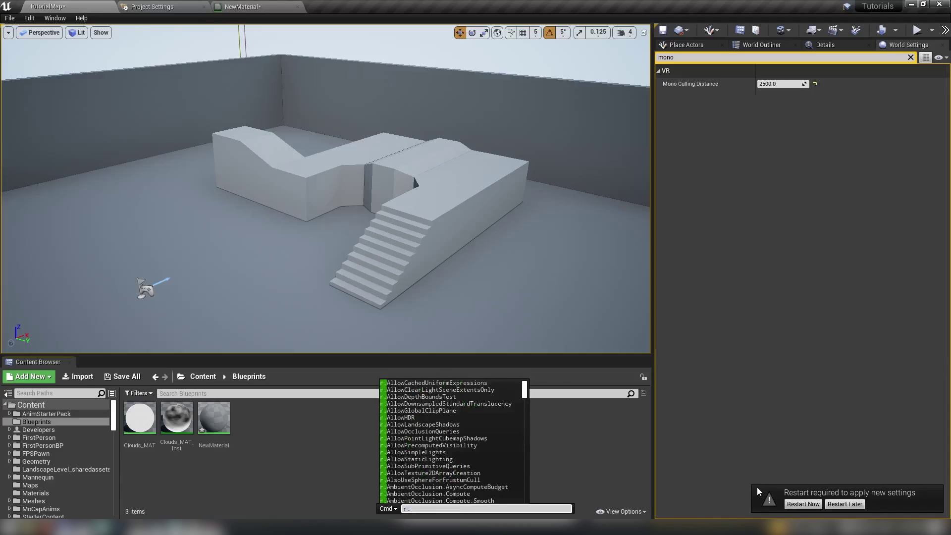
{"action": "type", "text": "ScreenPercentage "}
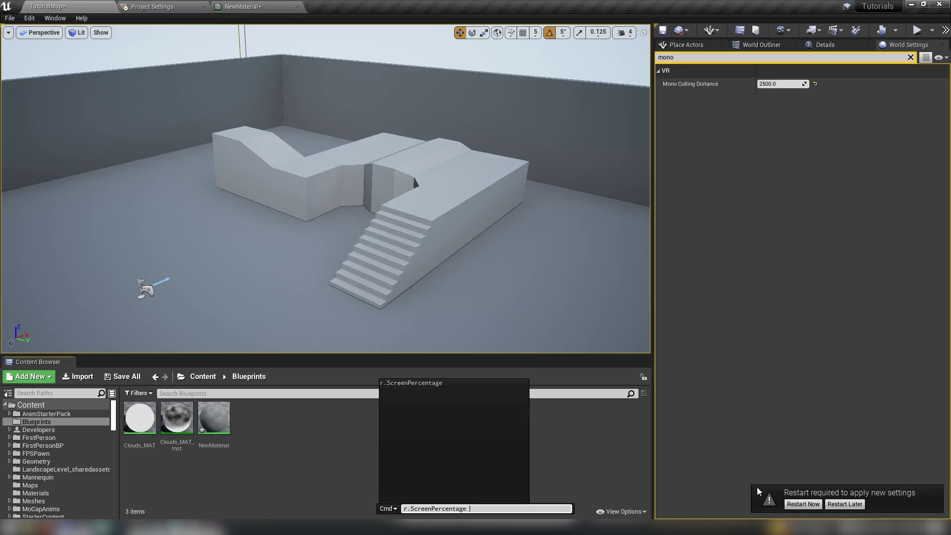
{"action": "type", "text": "100"}
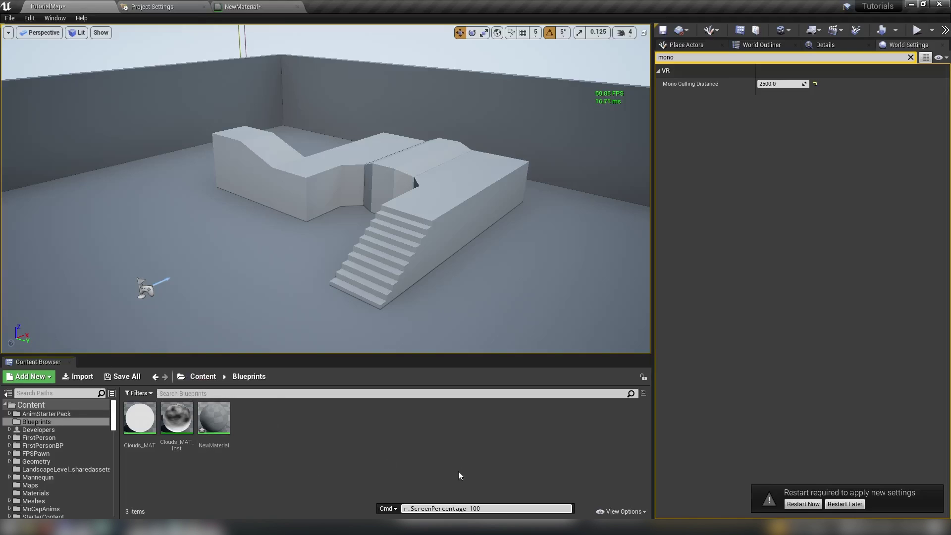
{"action": "key", "text": "Return"}
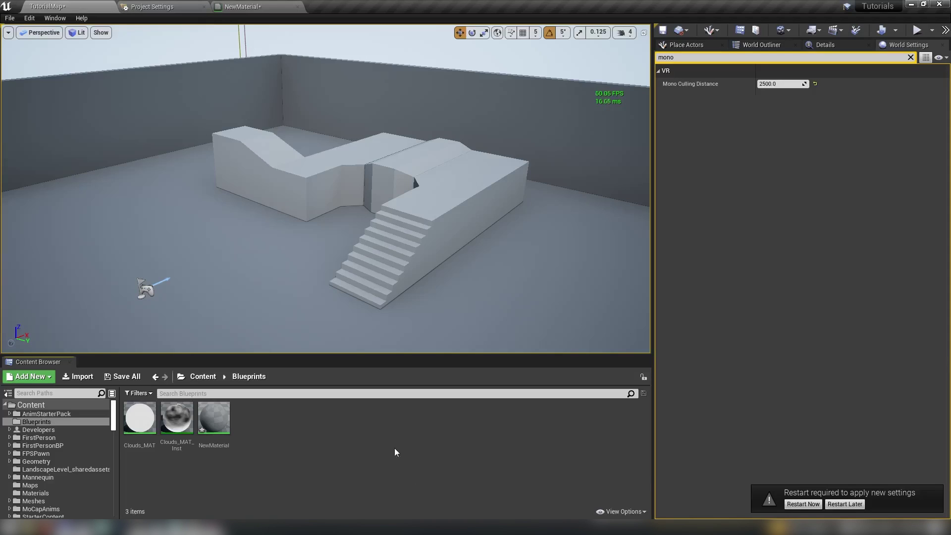
{"action": "mouse_move", "coordinate": [462, 221]}
{"action": "right_mouse_down"}
{"action": "mouse_move", "coordinate": [461, 188]}
{"action": "mouse_move", "coordinate": [461, 222]}
{"action": "right_mouse_up"}
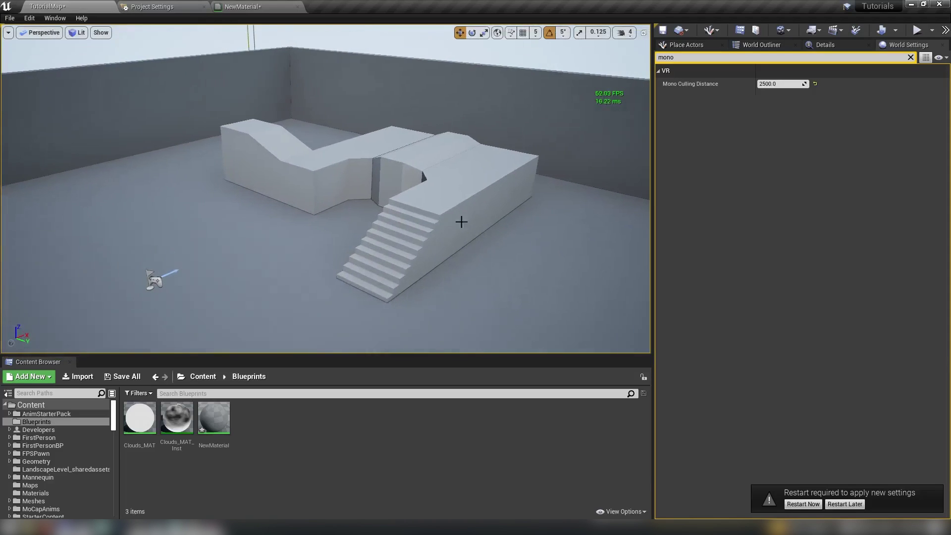